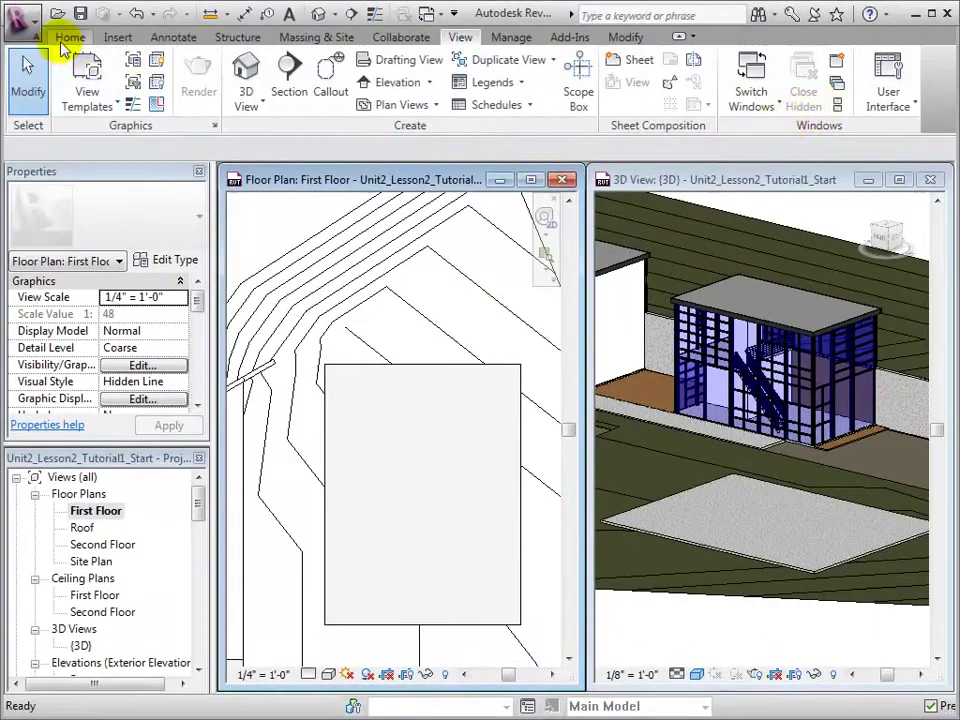
Step: Draw a generic wall up the pad's left edge, then a 26-foot wall across its top
left_click(63, 42)
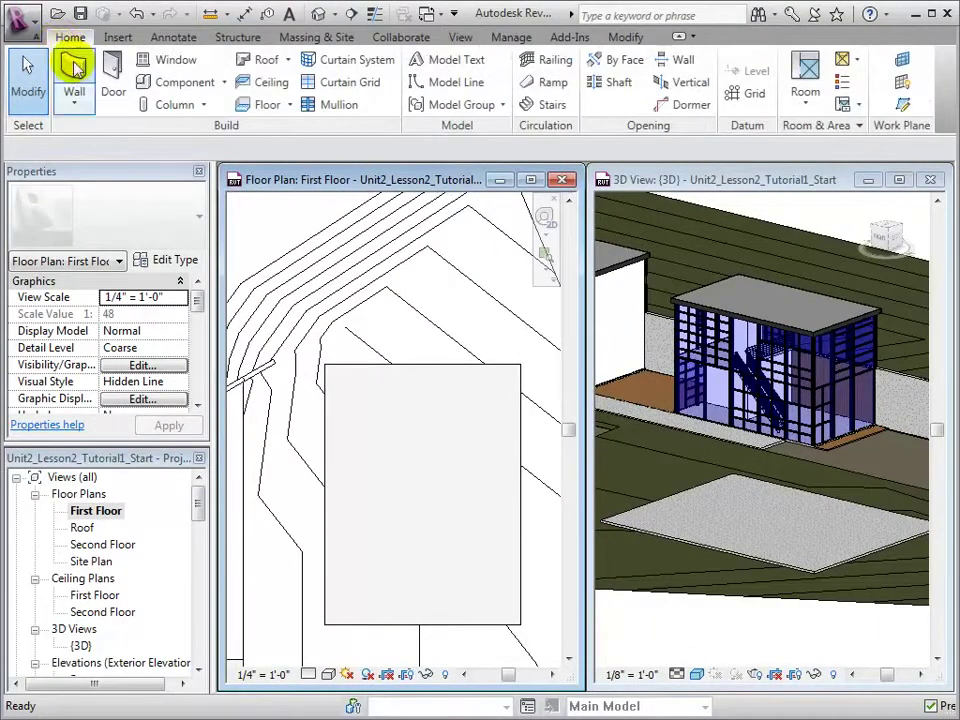
left_click(76, 72)
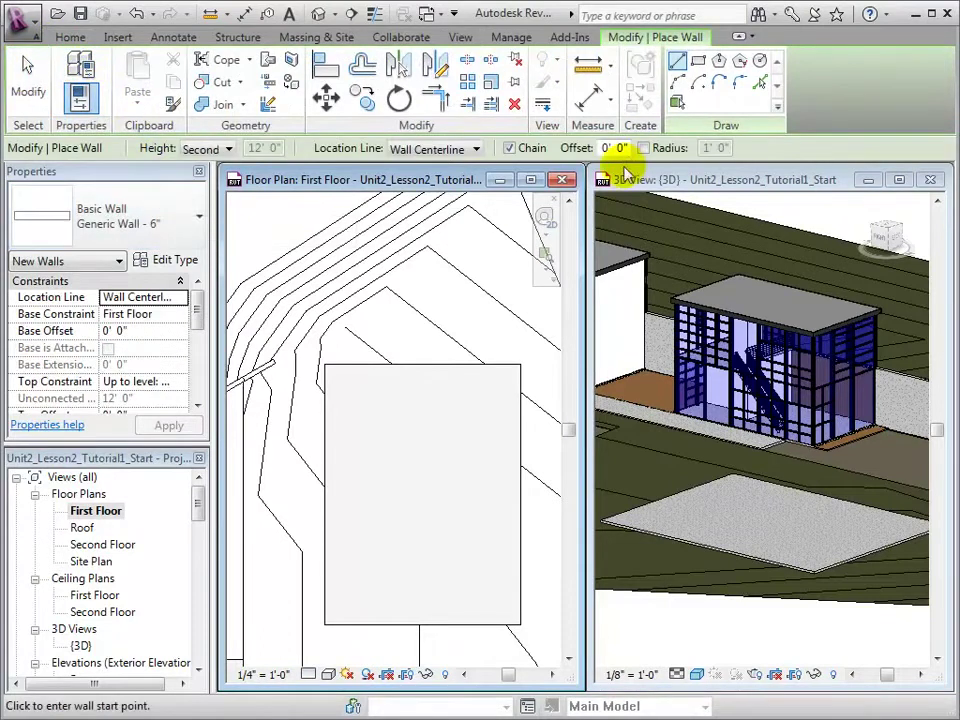
left_click(348, 596)
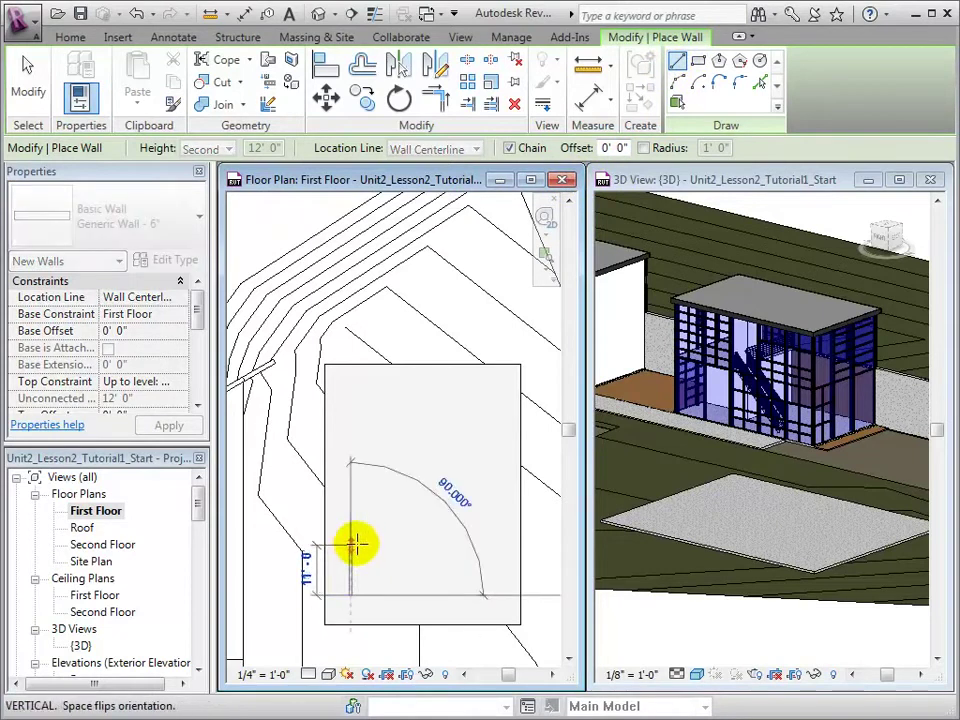
left_click(352, 410)
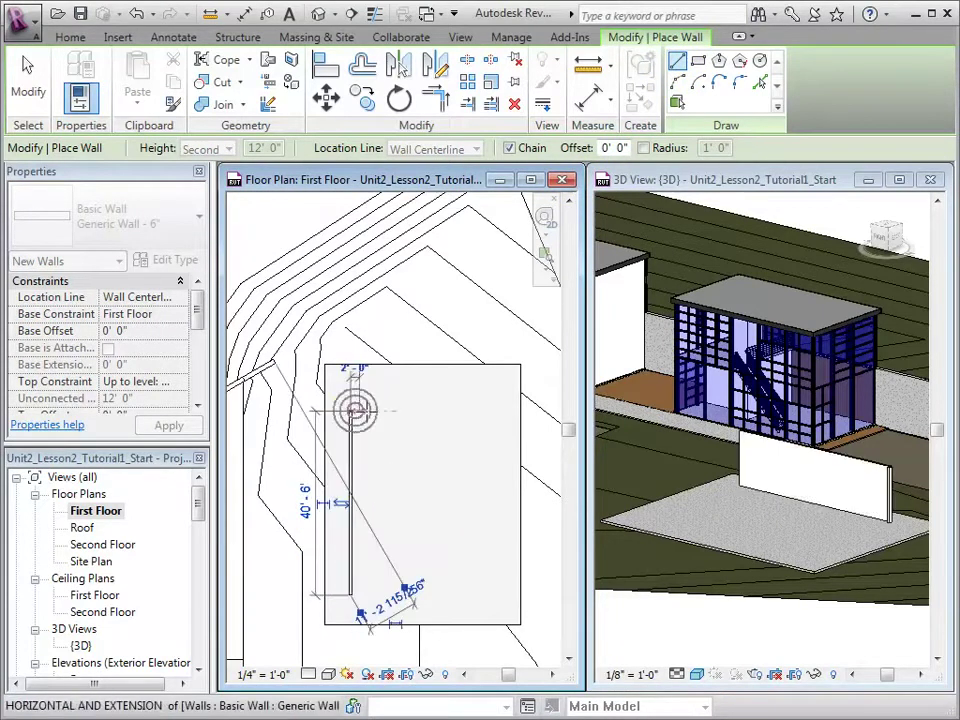
left_click(467, 412)
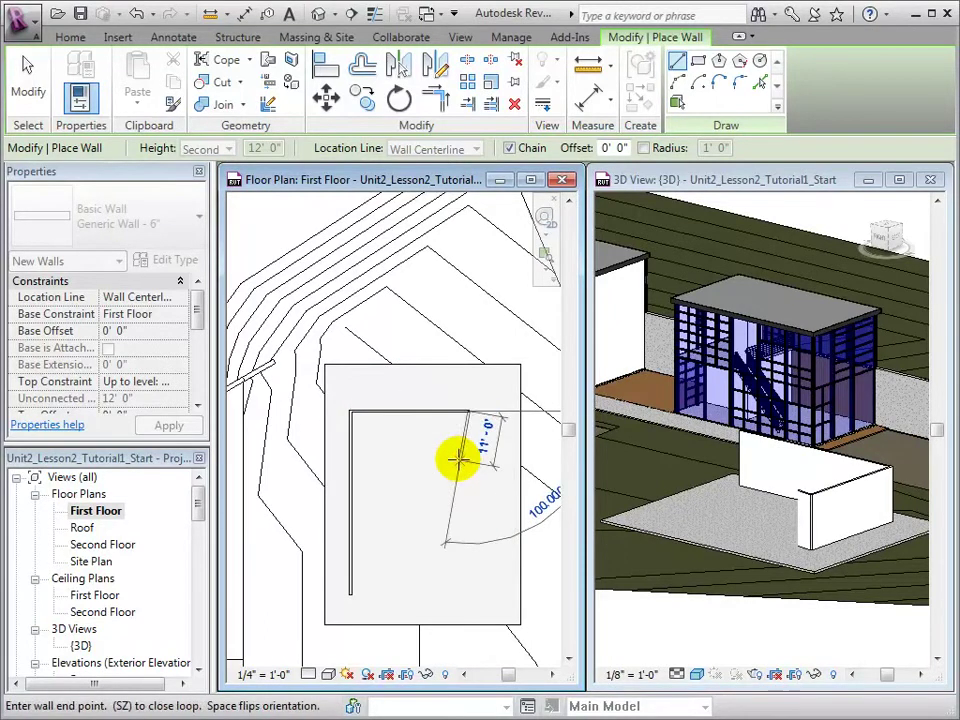
key("Escape")
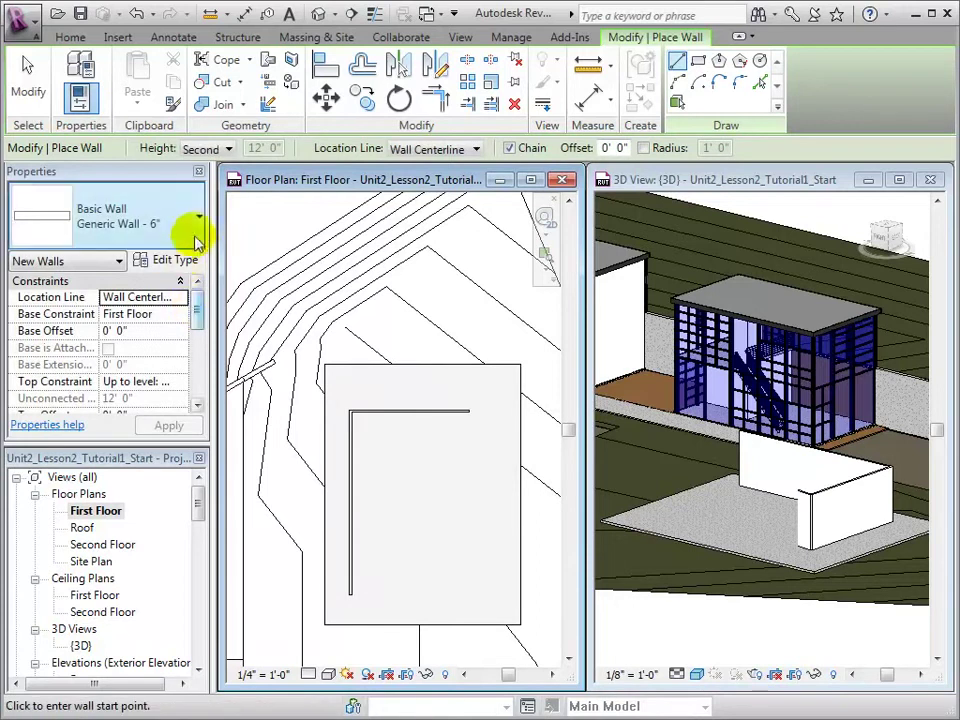
Step: Draw Curtain Wall type walls from the top wall's end down the right side and back to the left wall
left_click(199, 217)
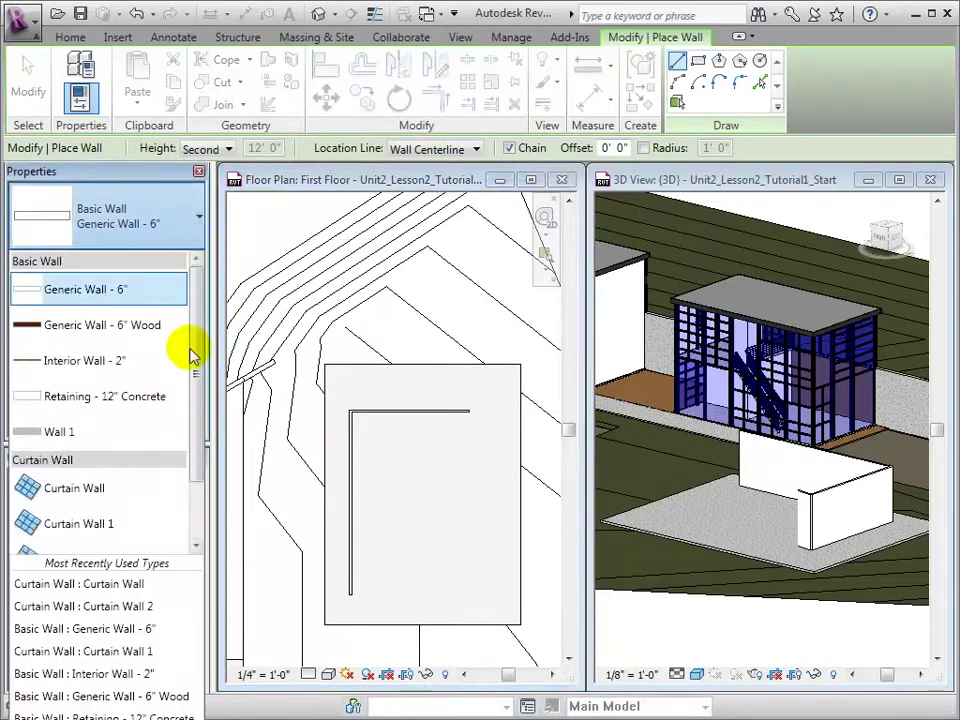
left_click(174, 488)
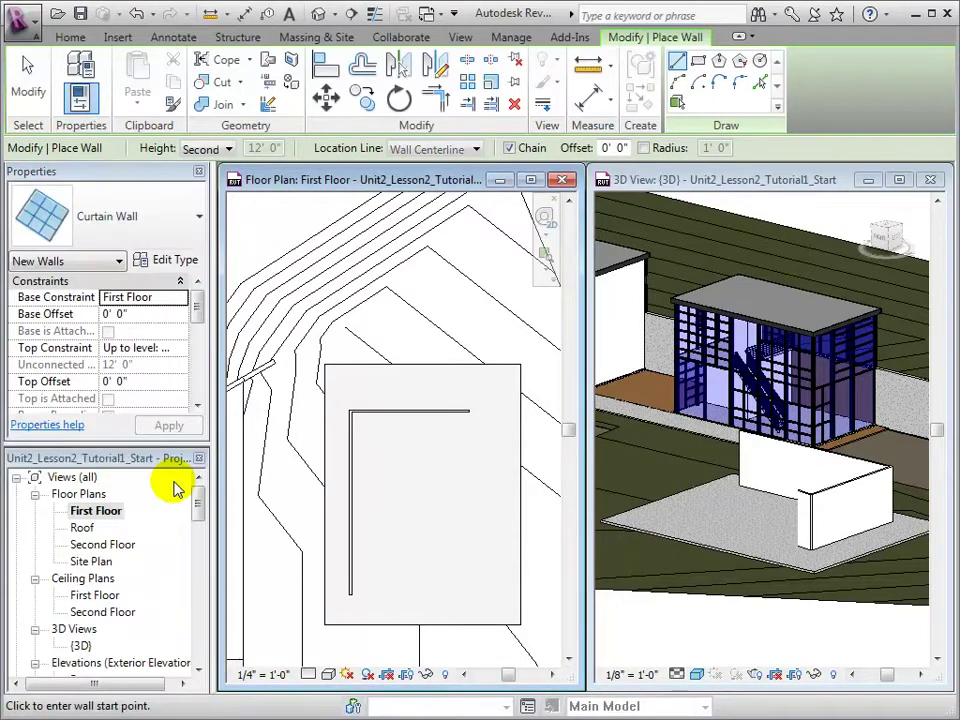
left_click(469, 411)
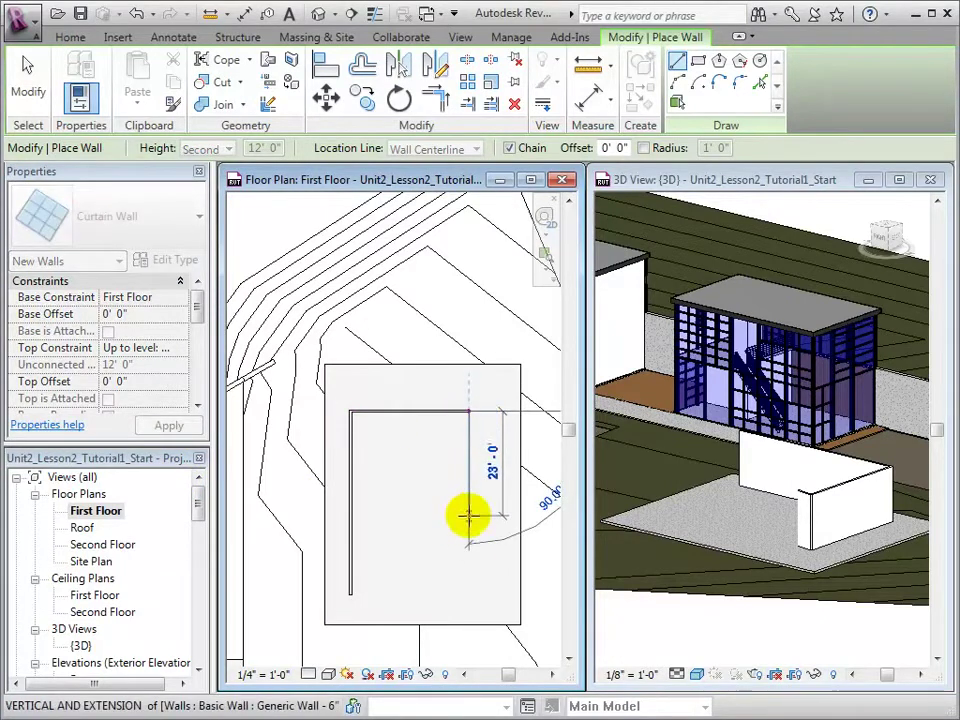
left_click(468, 594)
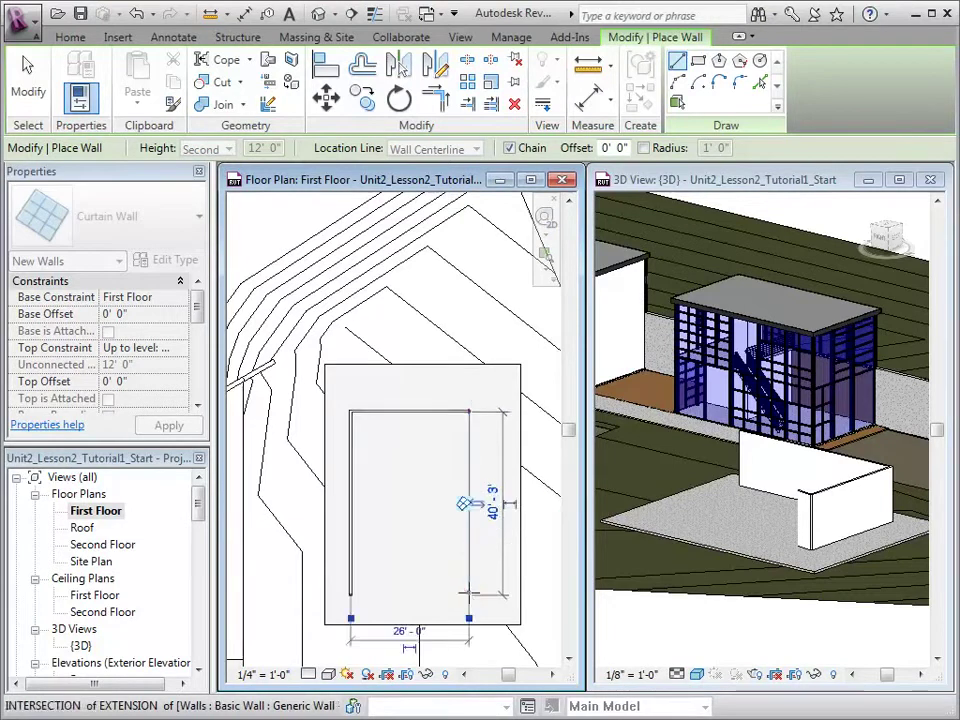
left_click(350, 594)
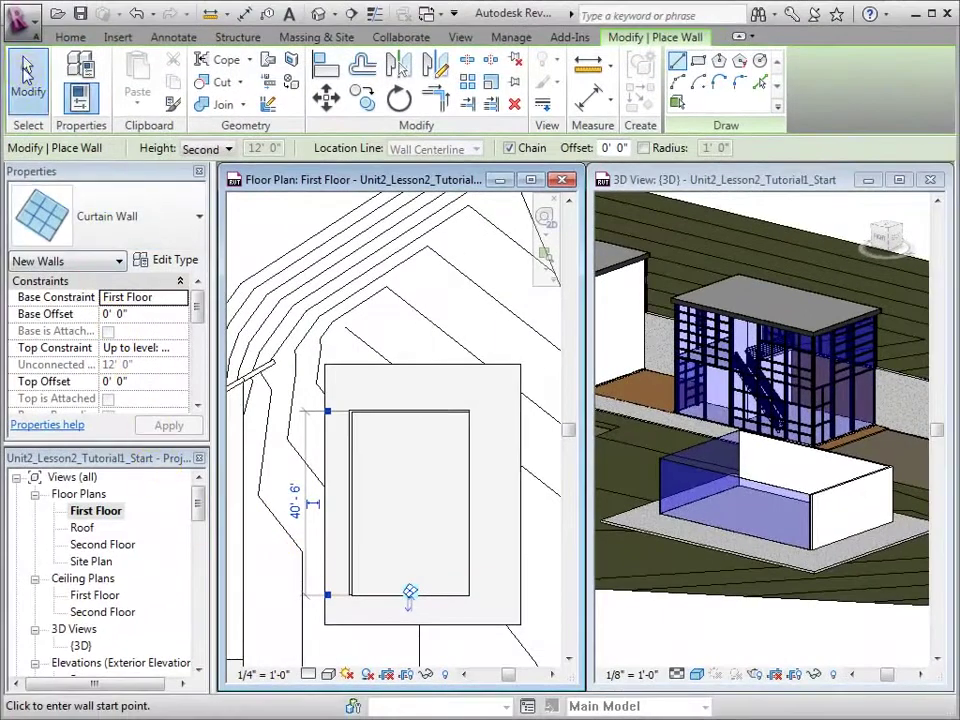
Step: Change the top and left generic walls to the Curtain Wall type
left_click(25, 72)
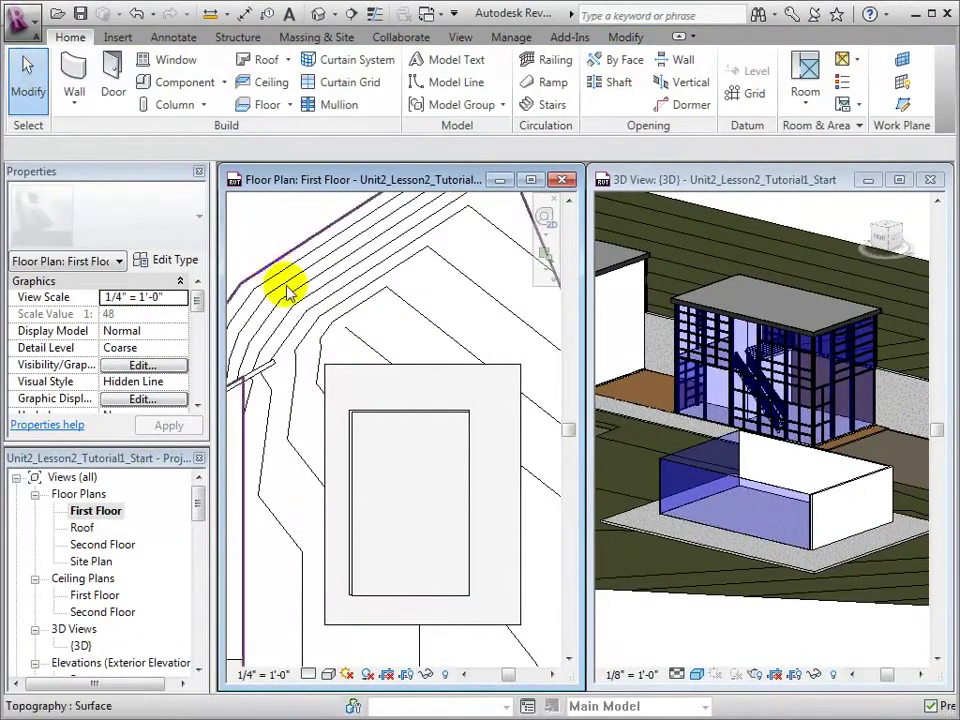
left_click(408, 425)
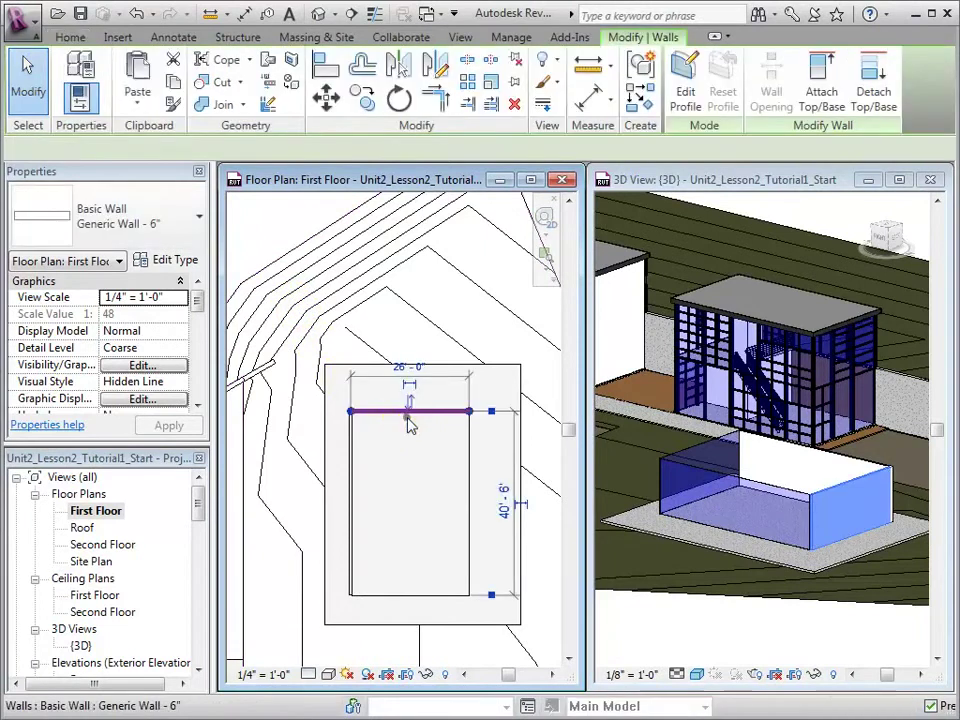
left_click(199, 215)
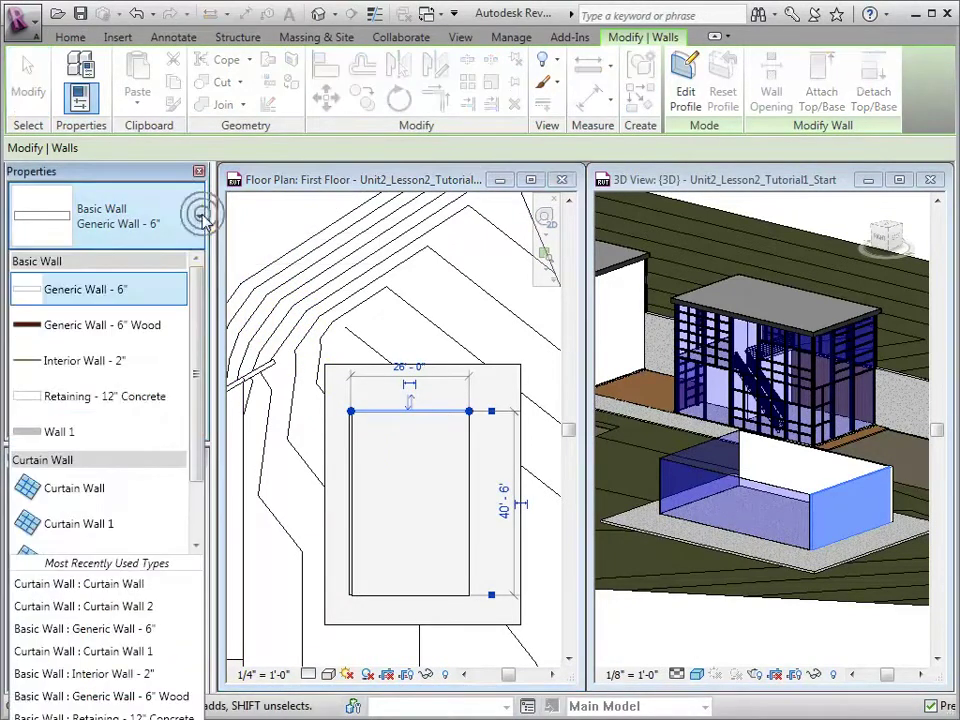
left_click(141, 499)
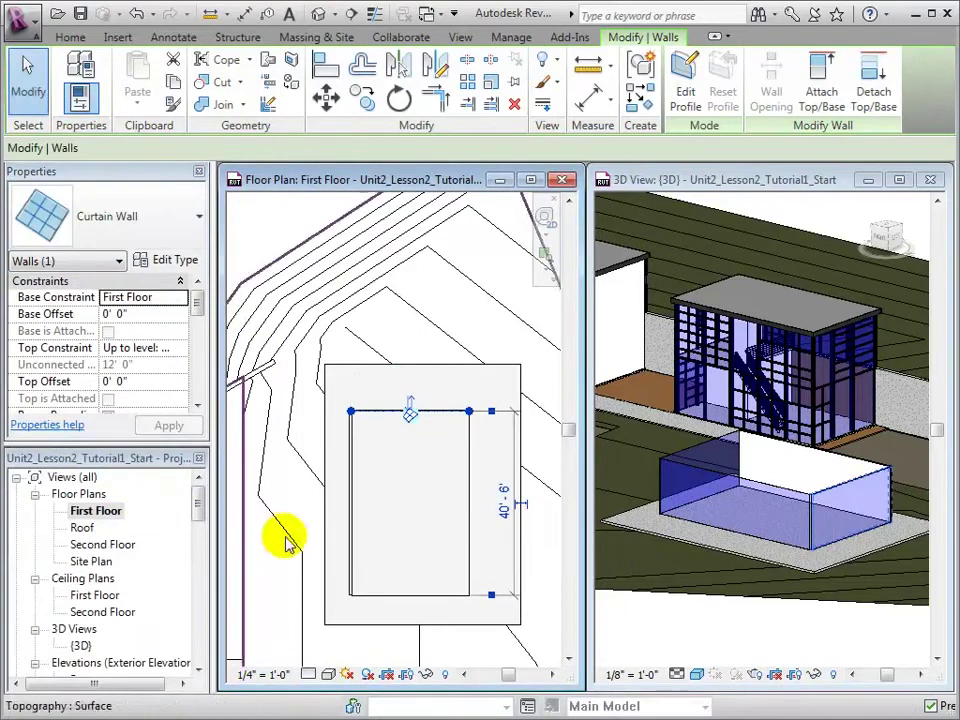
left_click(352, 525)
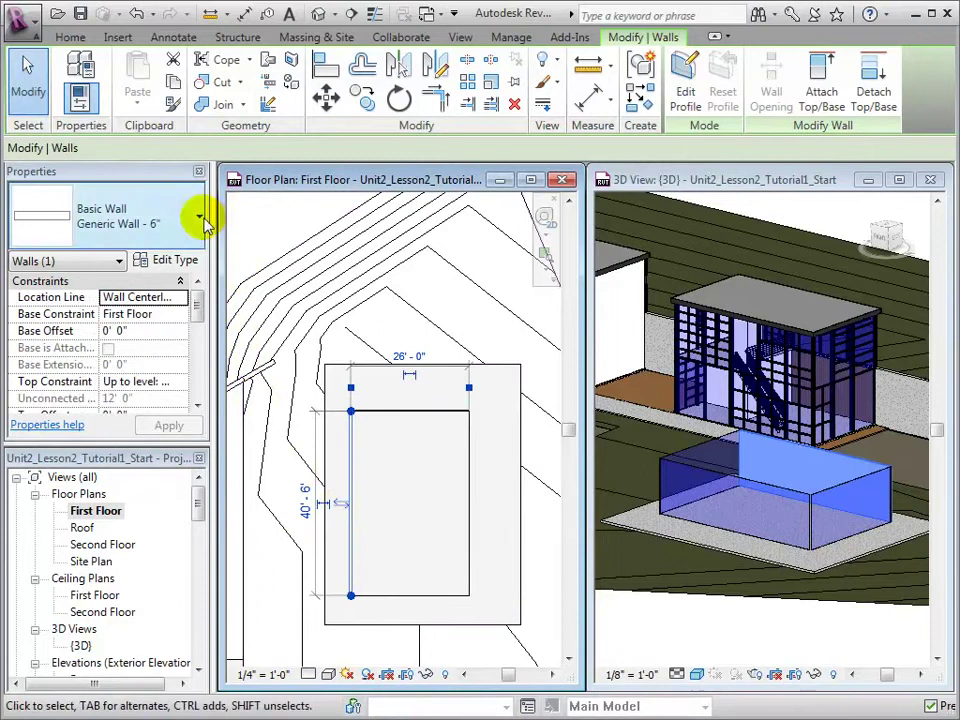
left_click(199, 216)
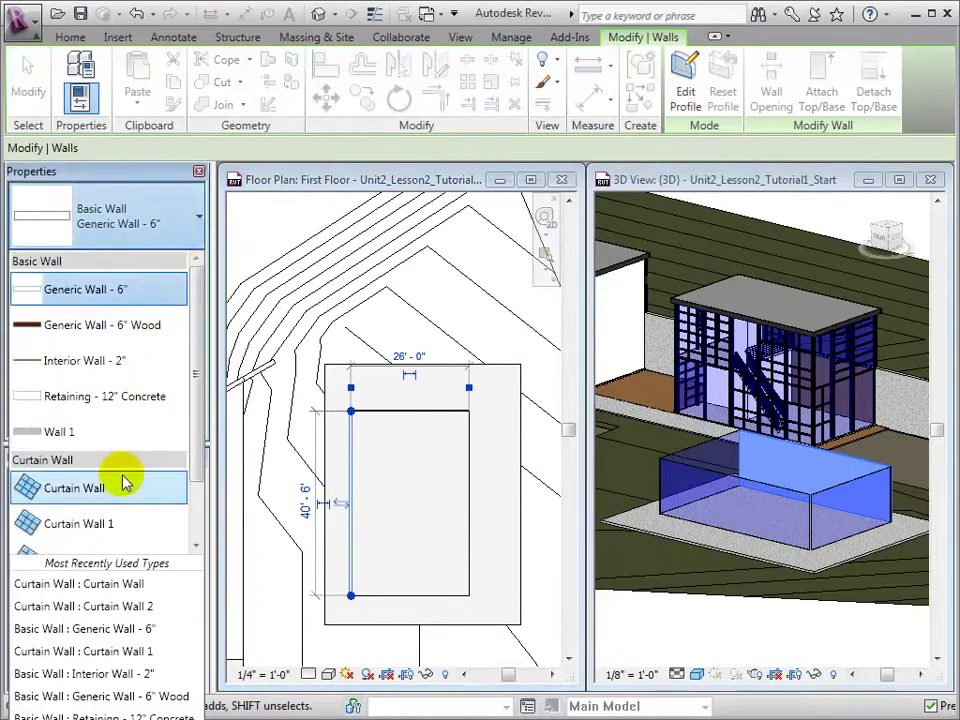
left_click(125, 487)
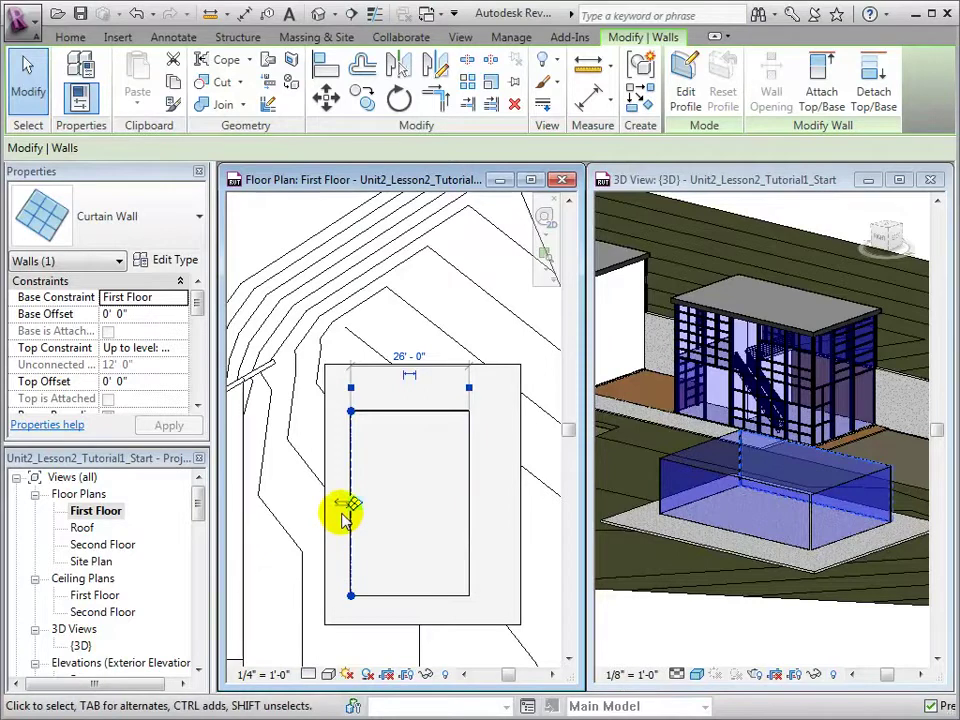
Step: Change the 26' width dimension to 24' and the 40'-6" length to 40'
left_click(401, 358)
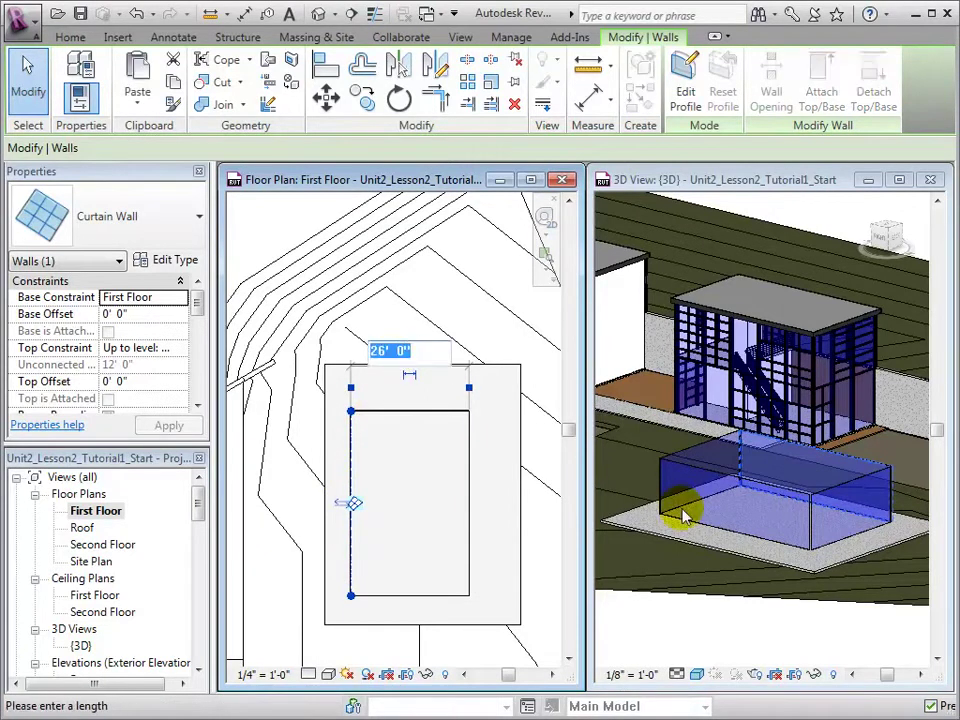
type("24")
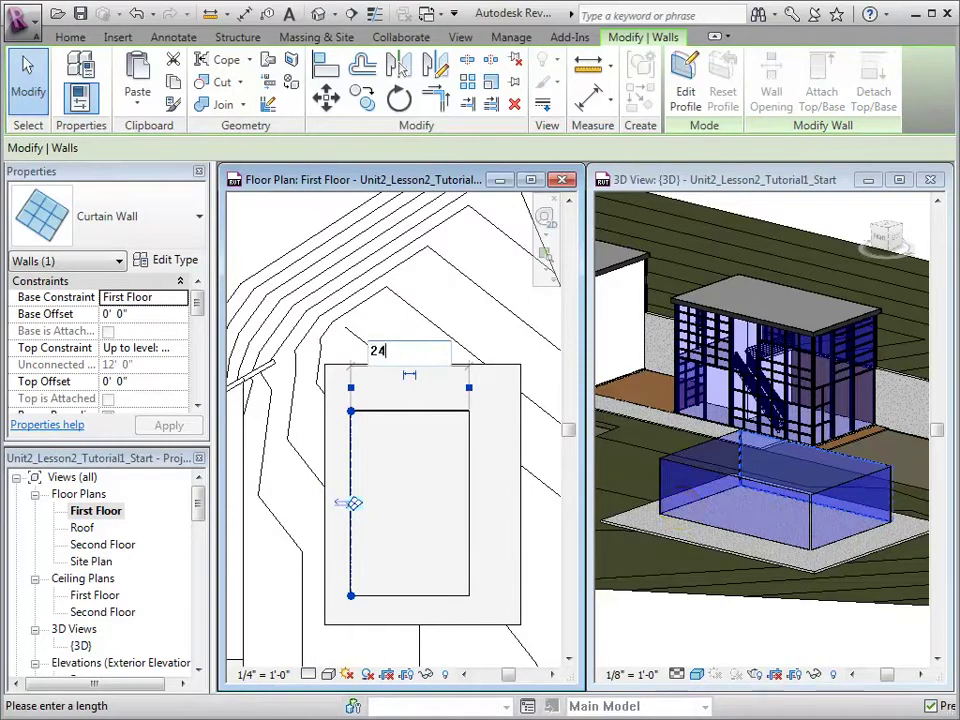
key("Return")
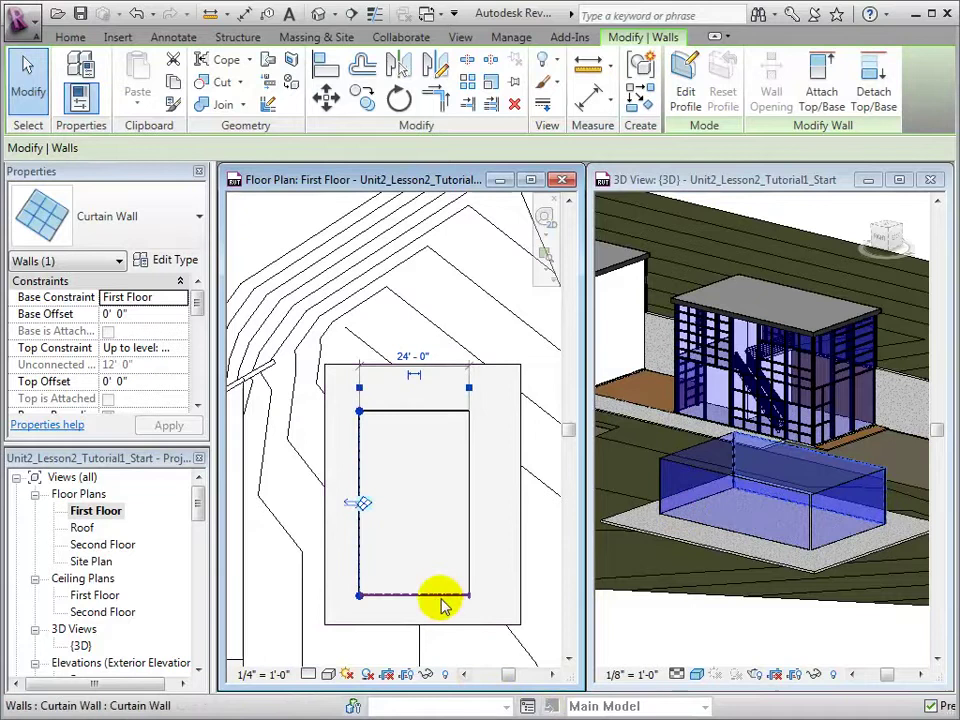
left_click(440, 598)
left_click(304, 505)
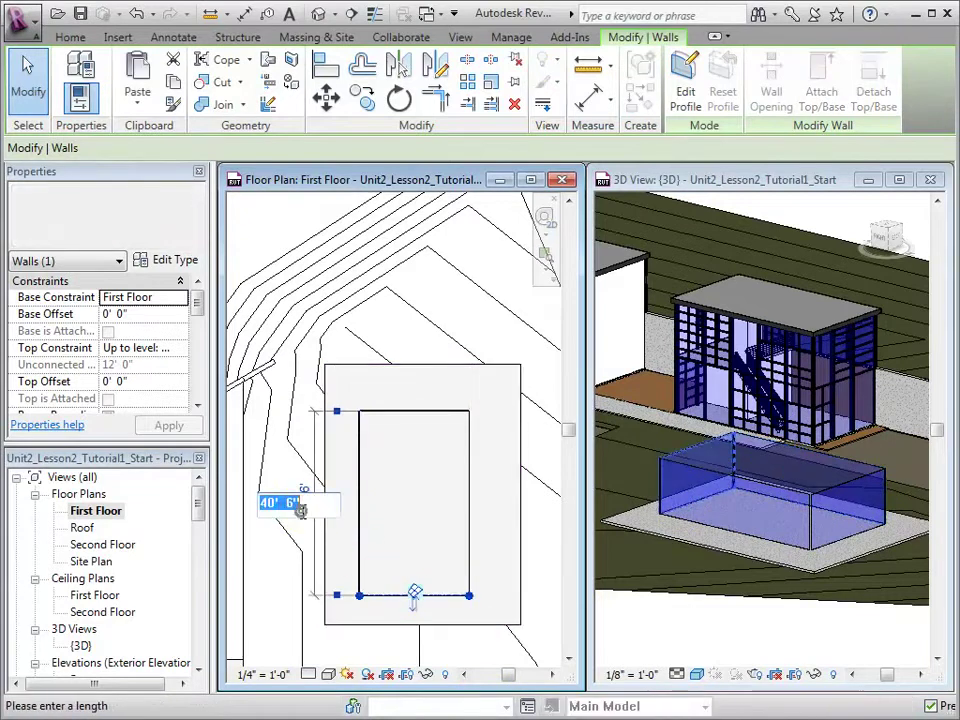
type("40")
key("Return")
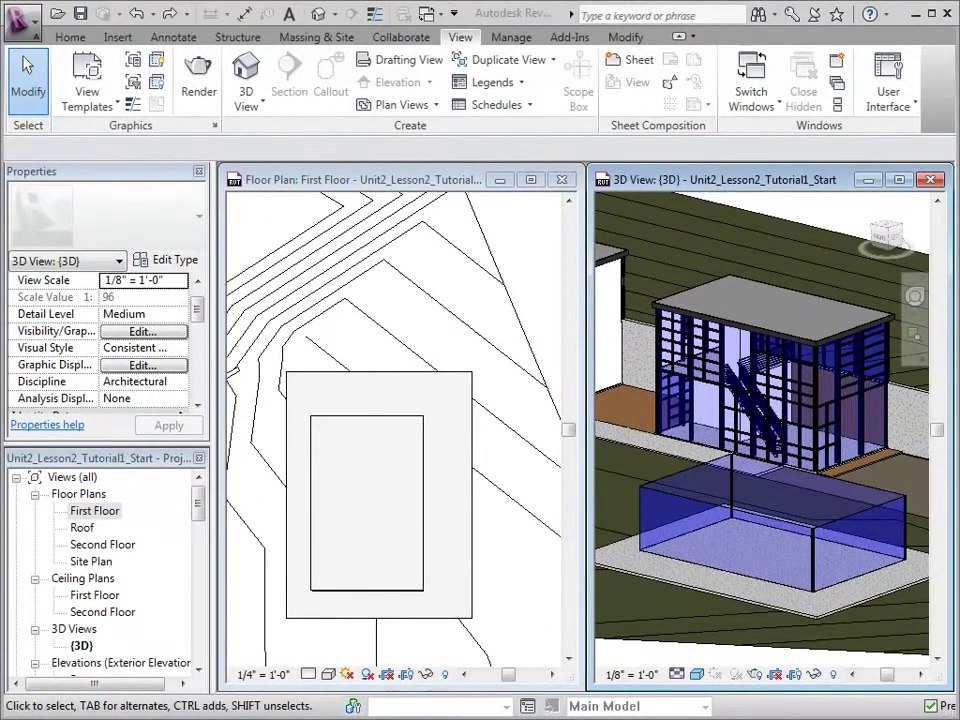
Step: Close the floor plan, maximize and centre the 3D view, and select the curtain wall
left_click(563, 182)
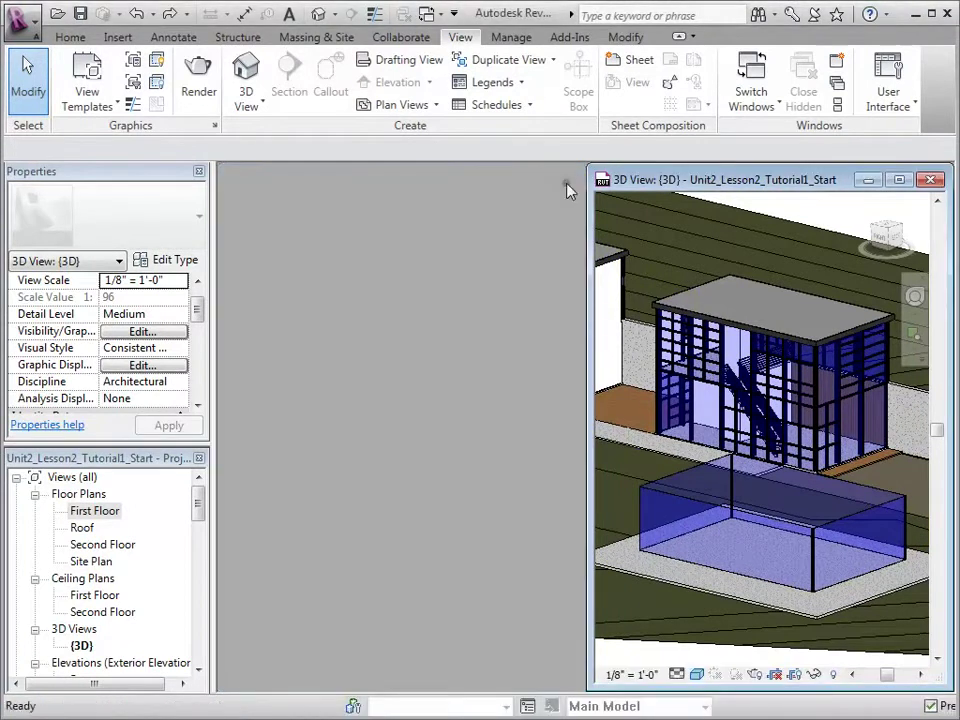
left_click(898, 182)
mouse_move(445, 497)
middle_mouse_down()
mouse_move(719, 596)
mouse_move(813, 600)
mouse_move(813, 536)
middle_mouse_up()
scroll(808, 598, "up", 1)
scroll(808, 598, "up", 3)
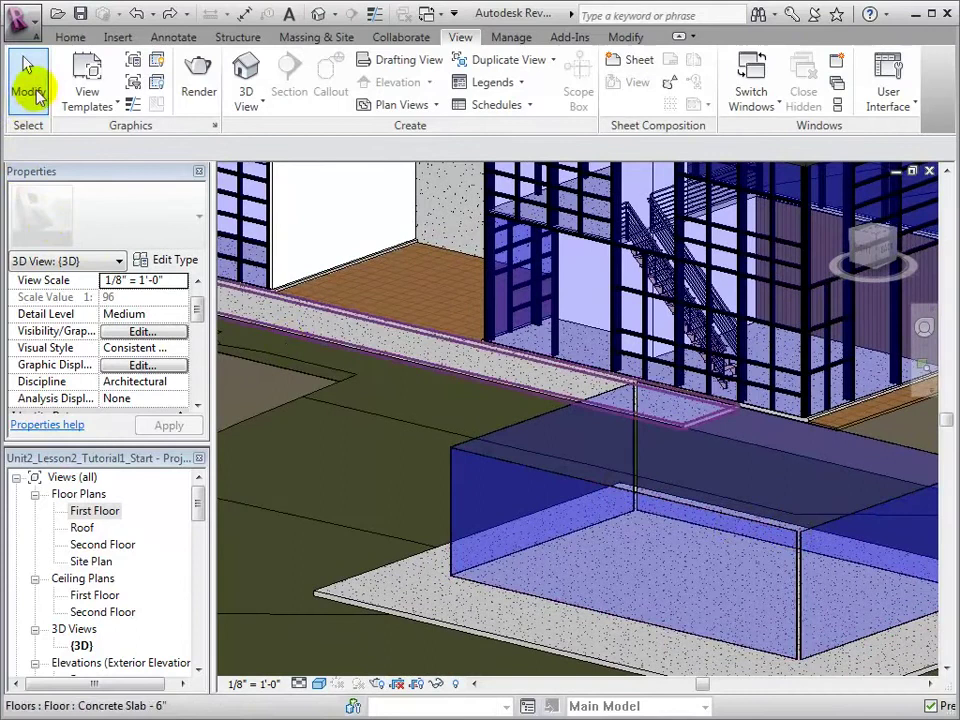
left_click(28, 72)
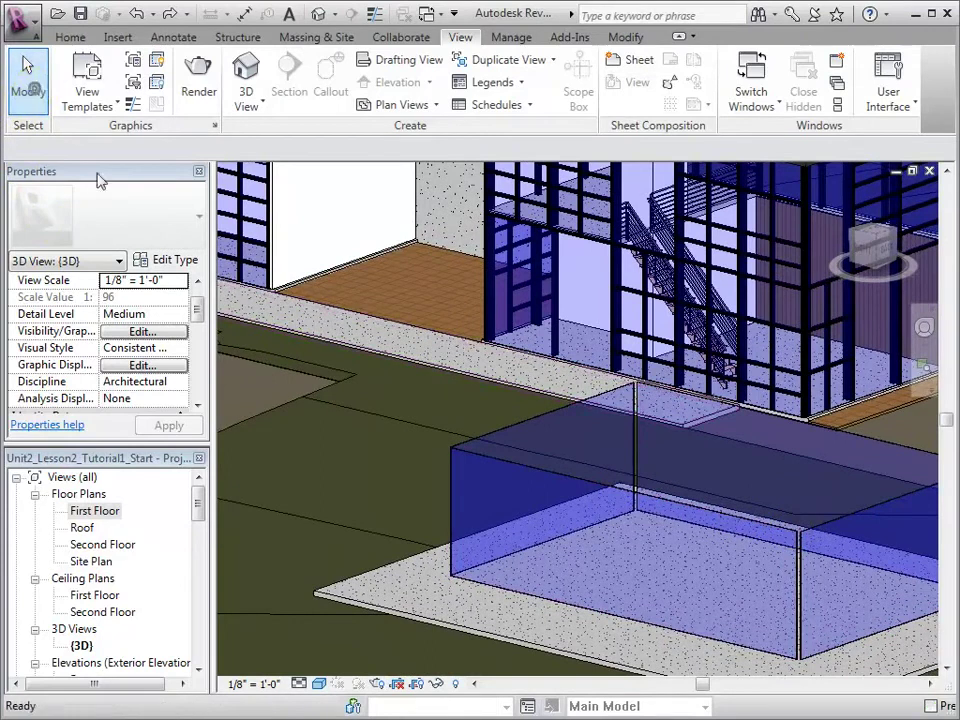
left_click(530, 477)
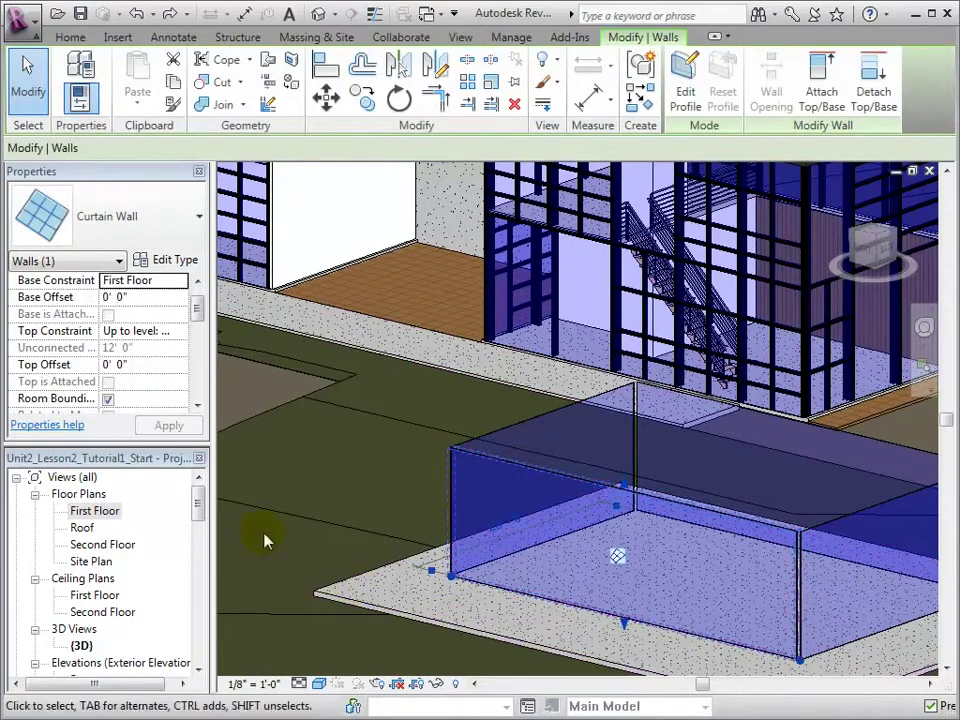
Step: Duplicate the curtain wall type under the name 'Curtain Grid Example'
left_click(190, 260)
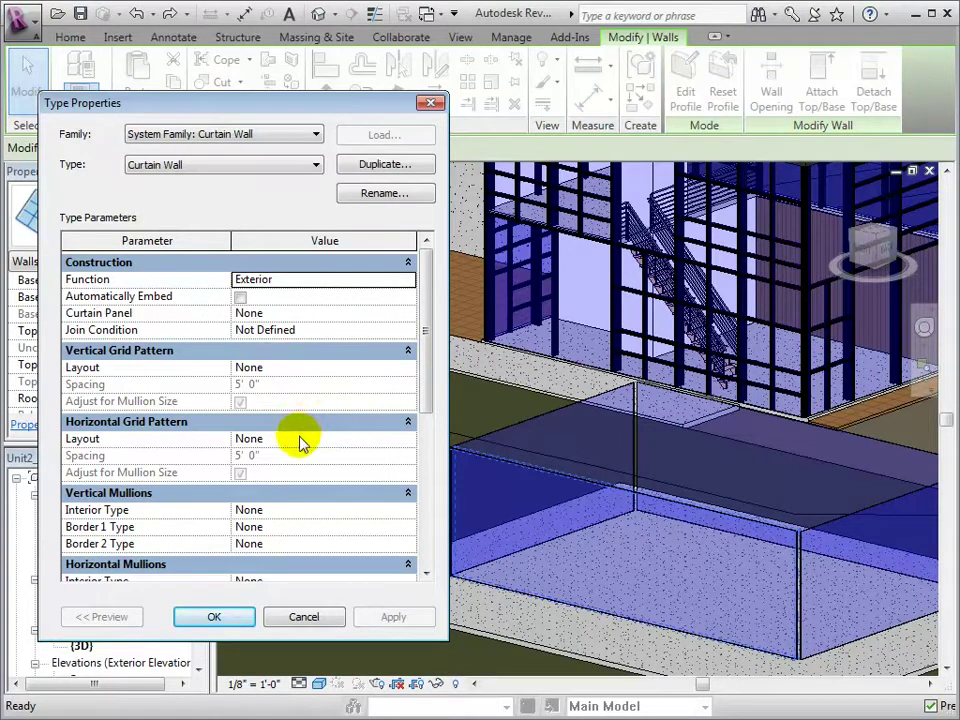
left_click(386, 166)
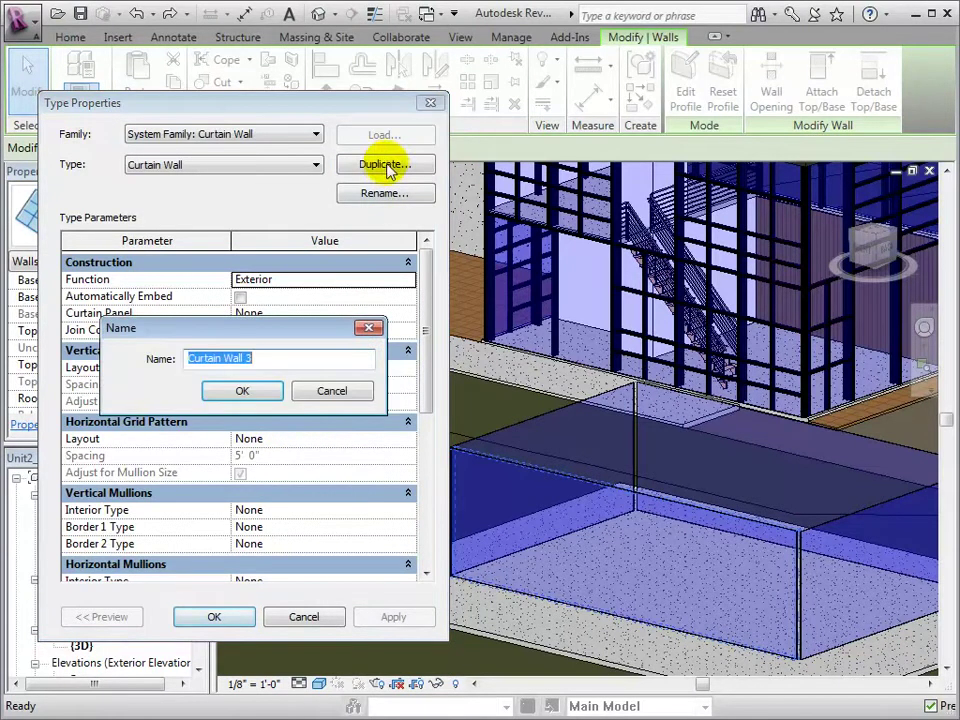
type("C")
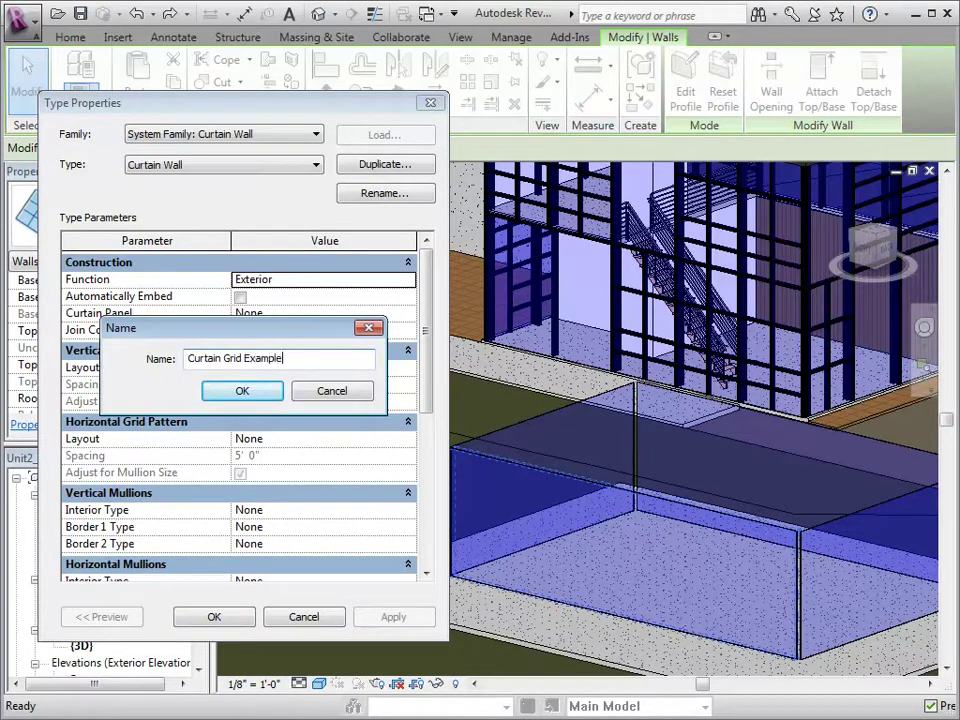
left_click(252, 390)
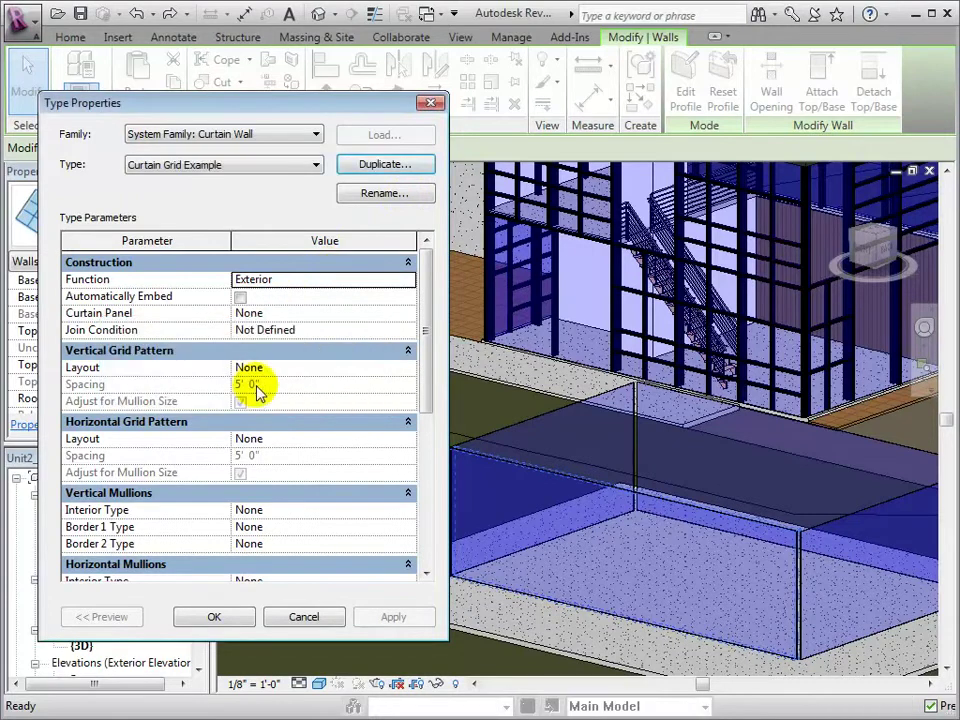
Step: Set vertical and horizontal grid layouts to Fixed Distance with 4' and 8' spacing
left_click(408, 369)
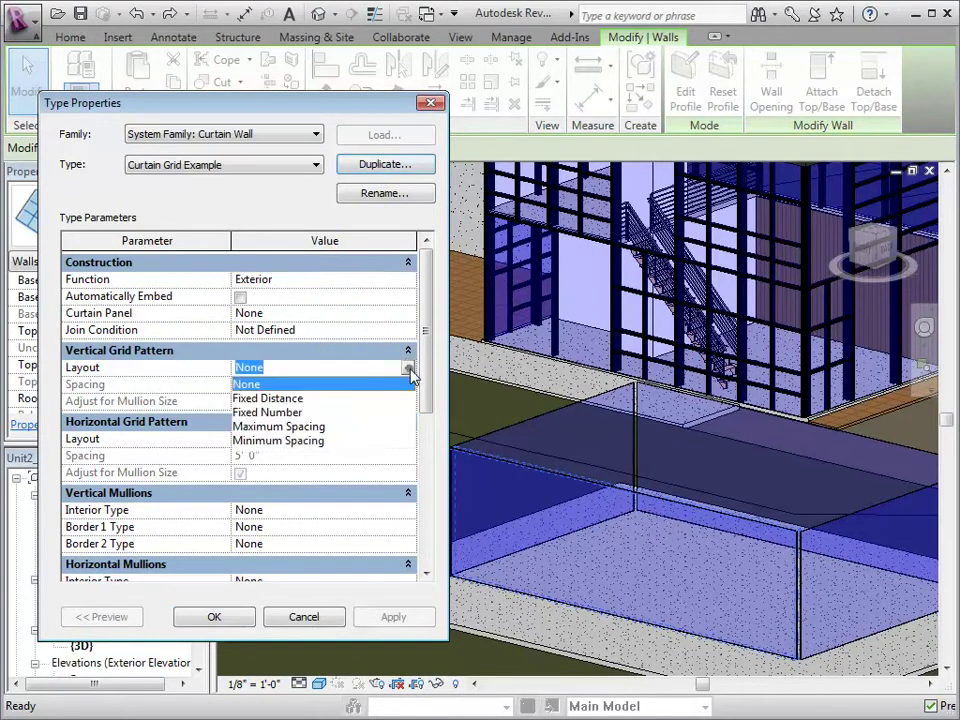
left_click(299, 401)
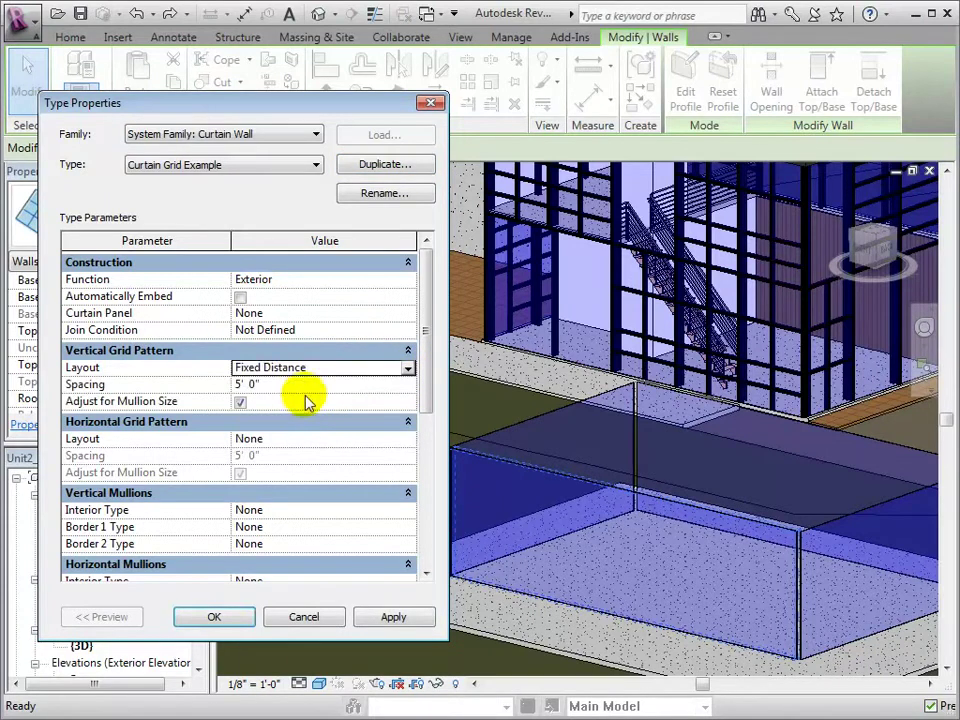
left_click(310, 390)
type("4")
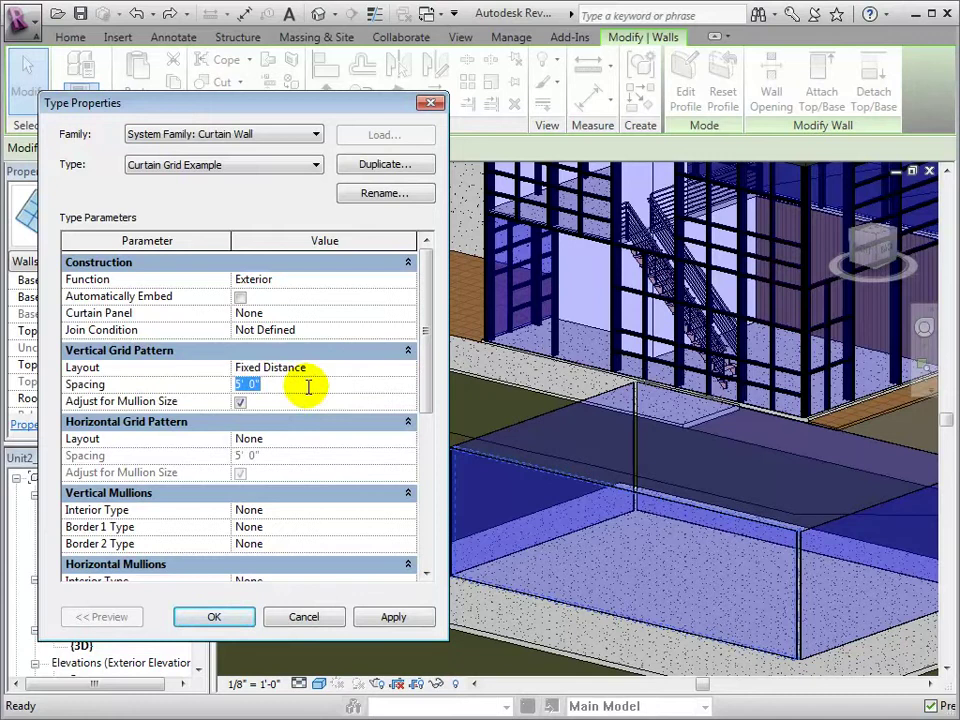
left_click(295, 441)
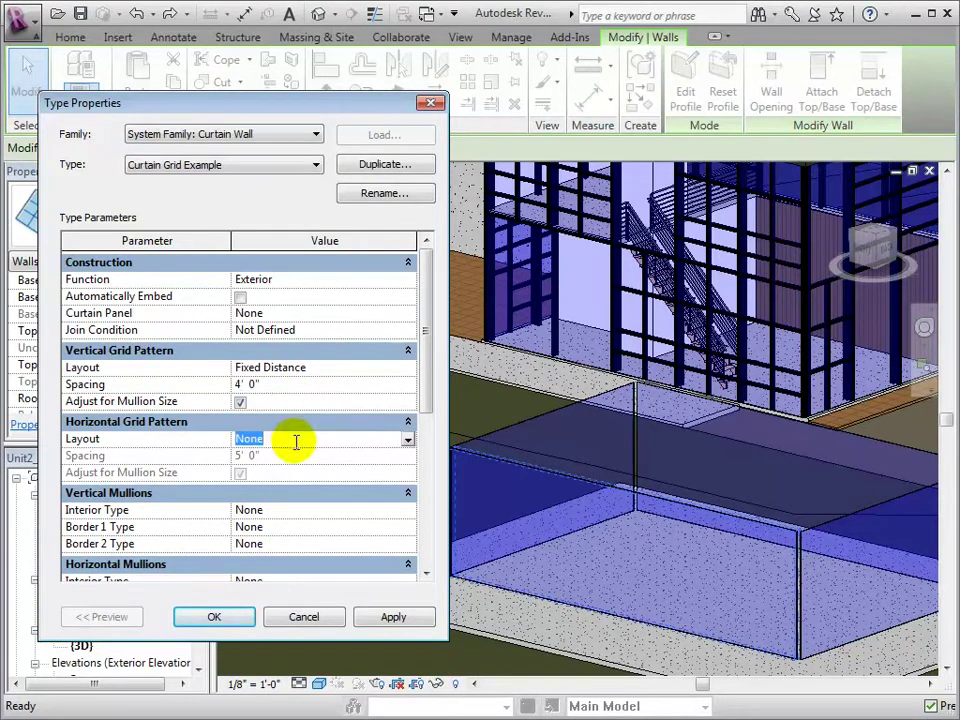
left_click(407, 441)
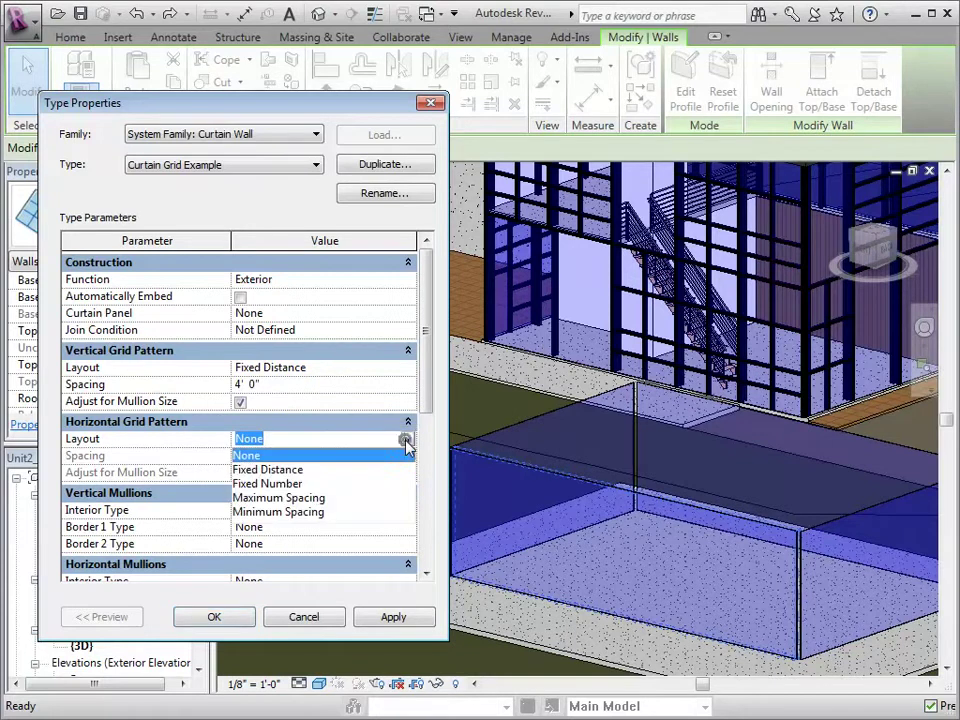
left_click(299, 470)
left_click(295, 458)
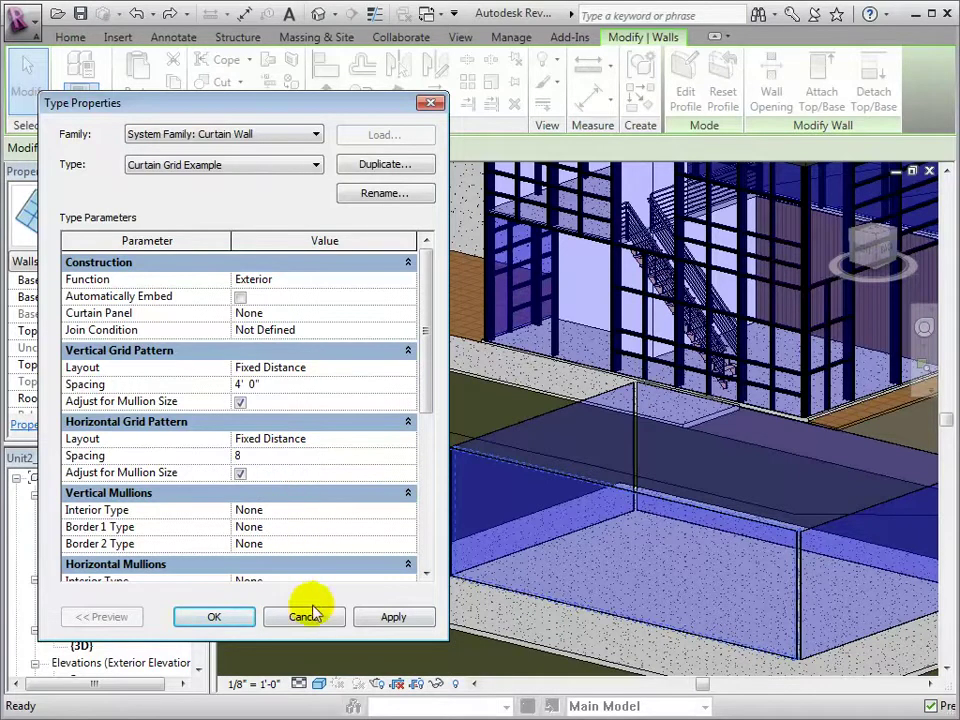
left_click(236, 622)
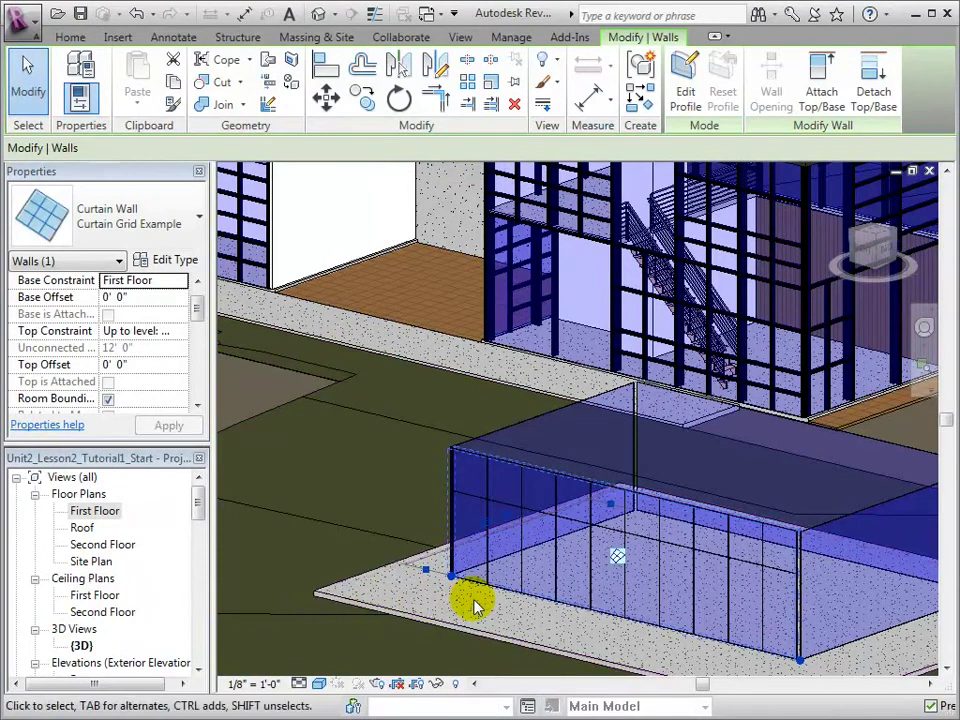
Step: Change the Curtain Grid Example vertical grid spacing from 4' to 7'
left_click(172, 268)
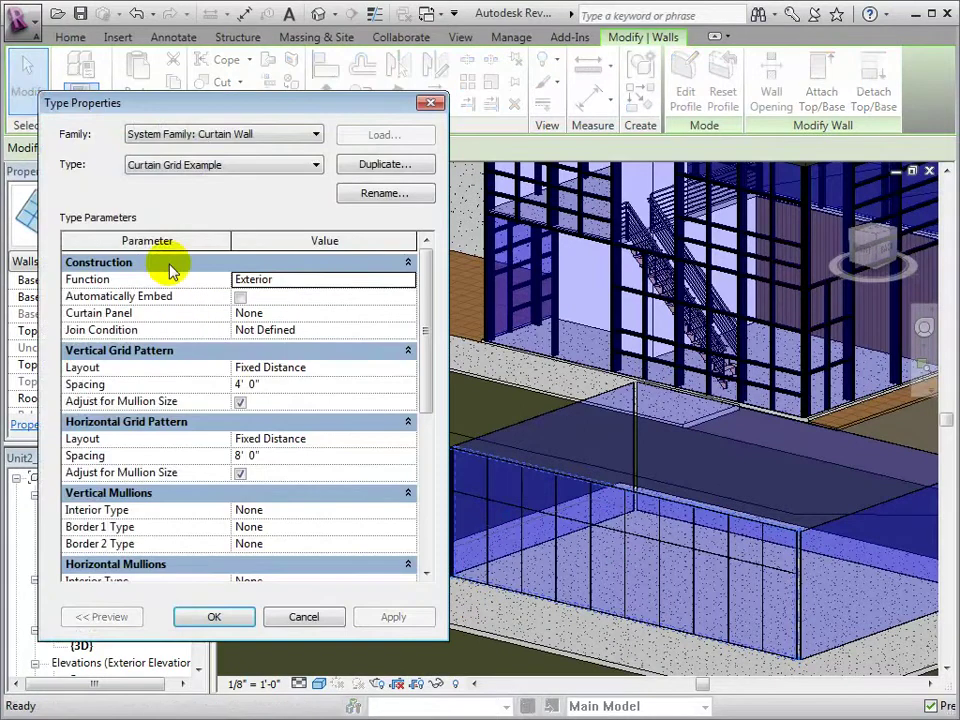
left_click(309, 386)
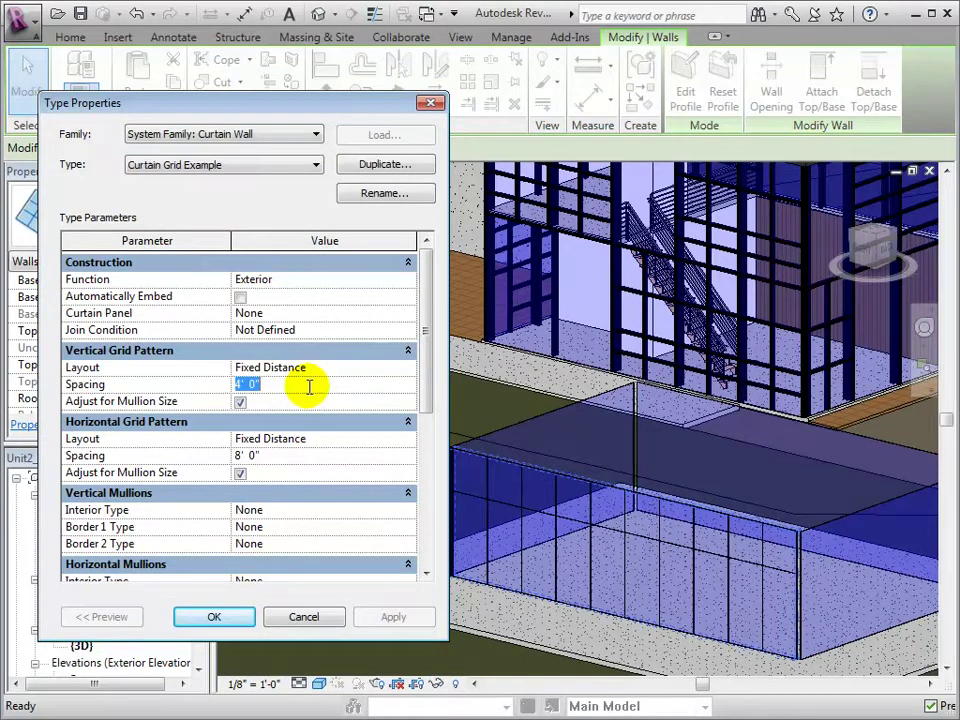
type("7")
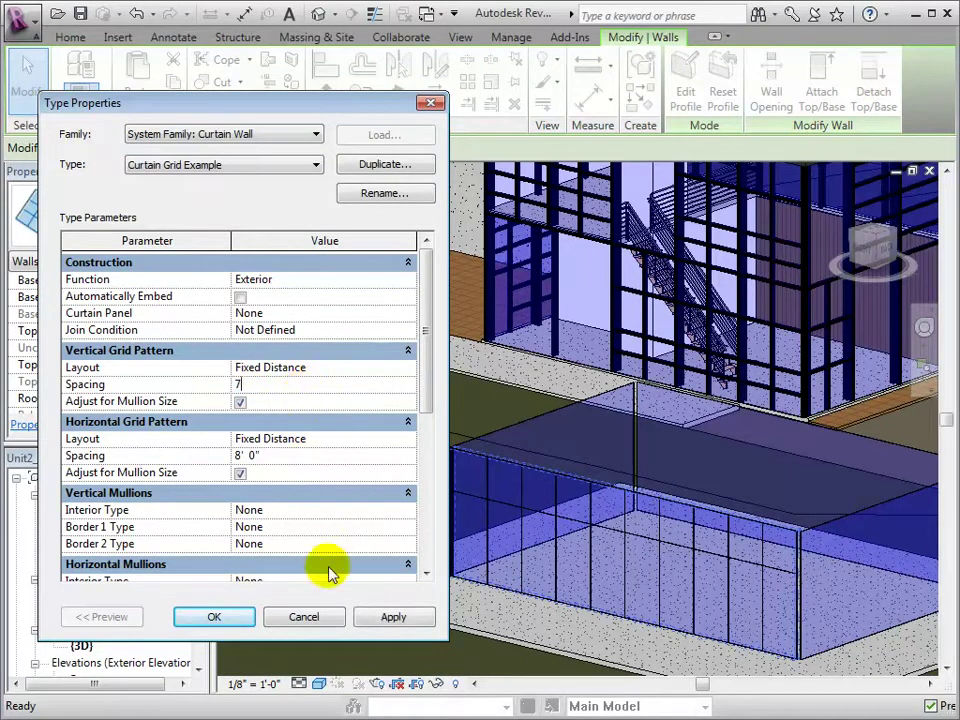
left_click(242, 618)
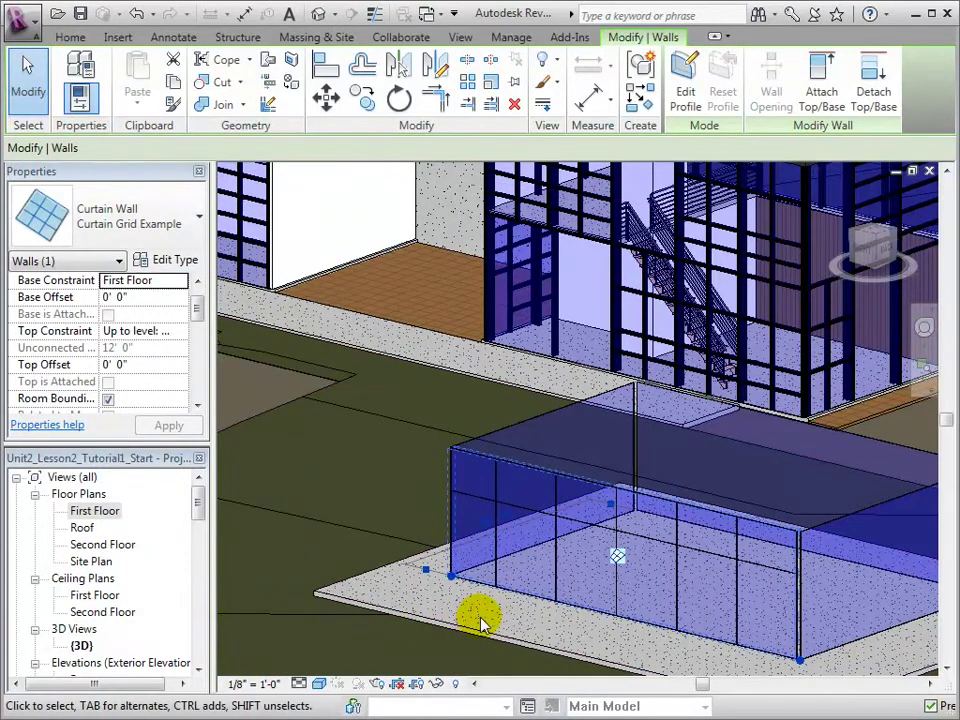
Step: Set the wall's Vertical Grid Pattern Justification to Center in Properties and apply
scroll(505, 623, "up", 2)
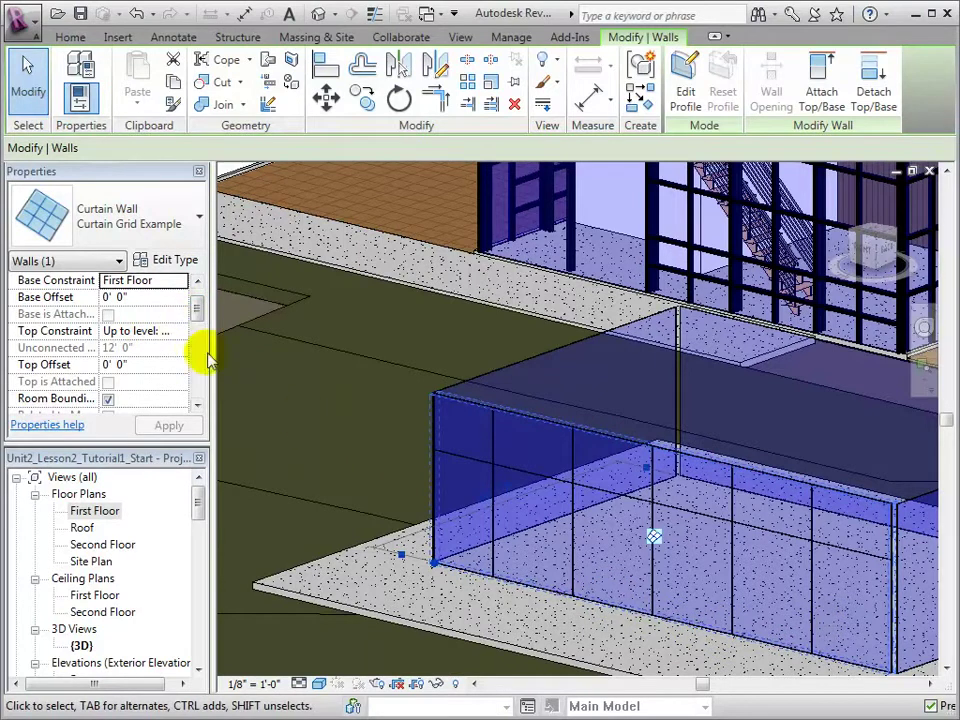
scroll(100, 340, "up", 1)
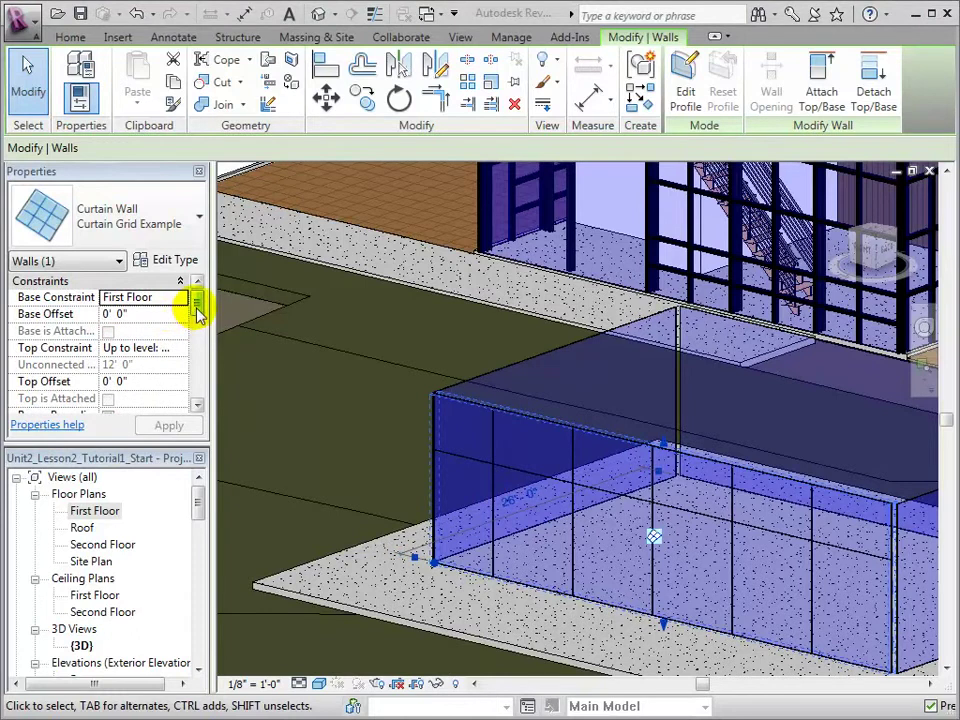
left_click_drag(199, 313, 199, 348)
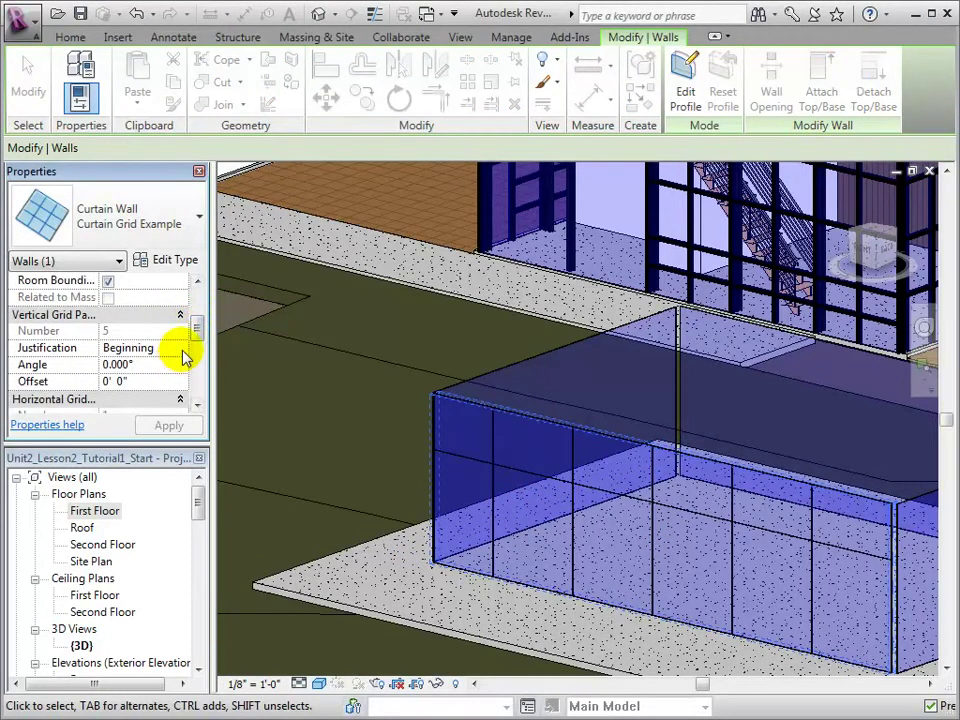
left_click(183, 355)
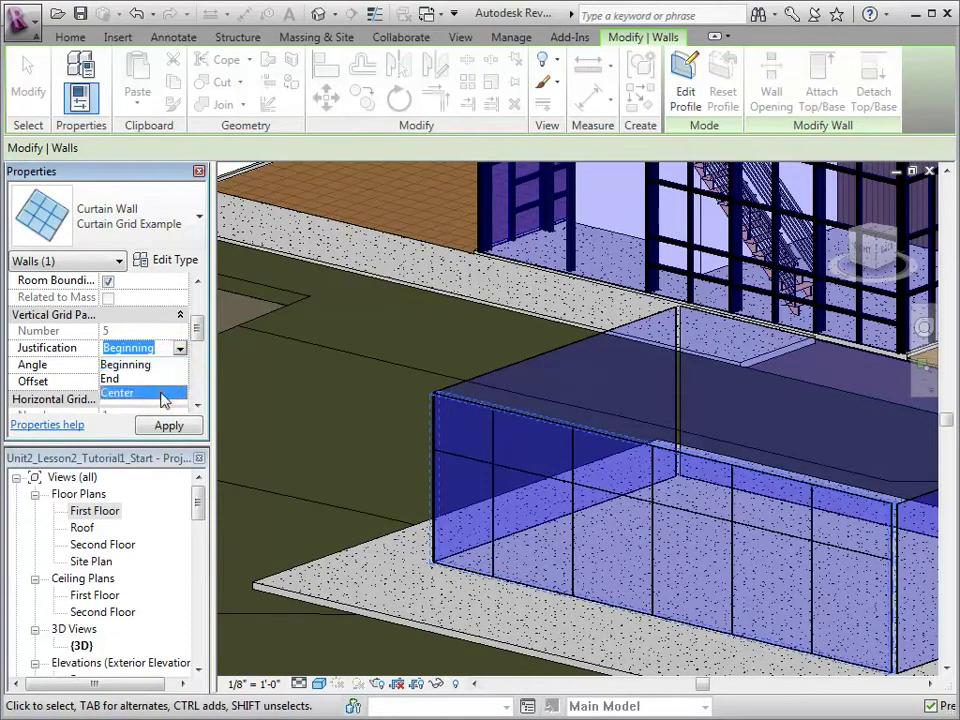
left_click(164, 394)
left_click(170, 427)
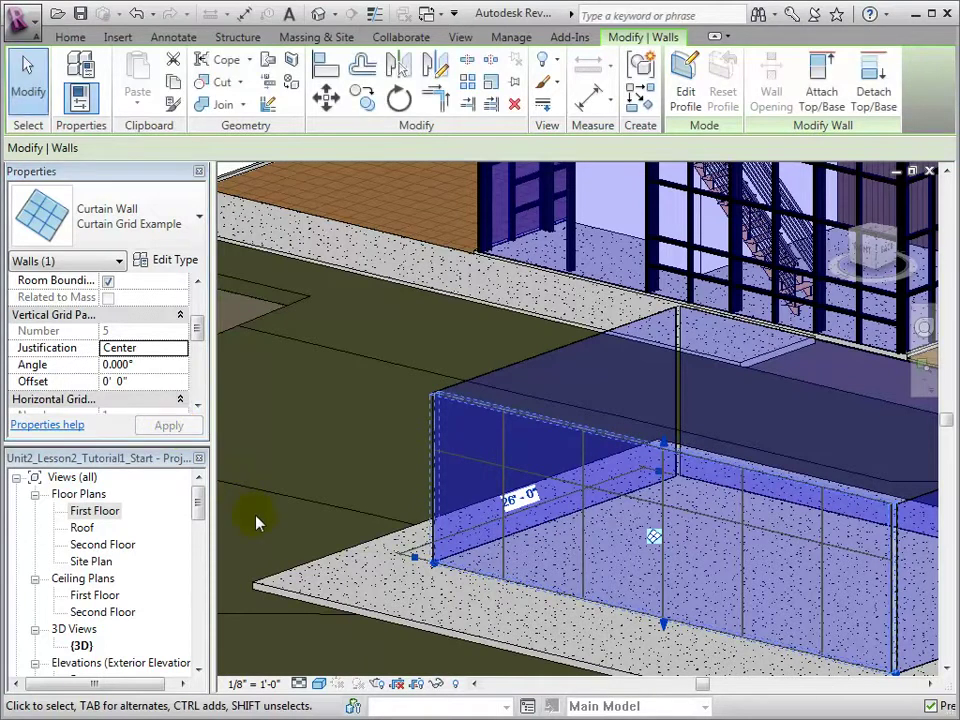
Step: Switch Curtain Grid Example's vertical and horizontal grid layouts to Fixed Number
left_click(193, 262)
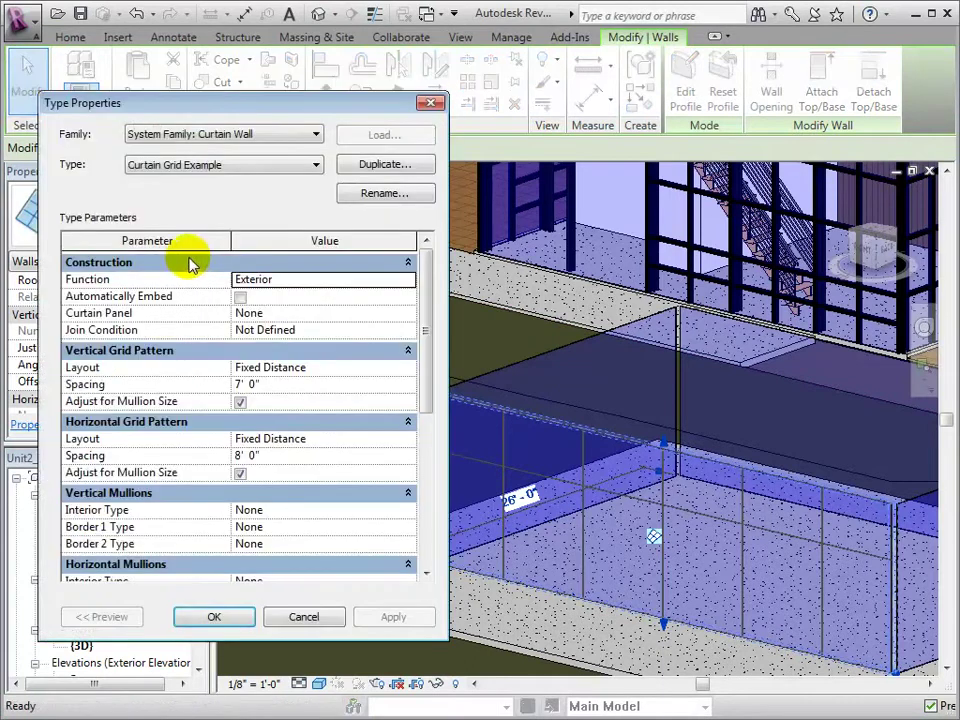
left_click(410, 370)
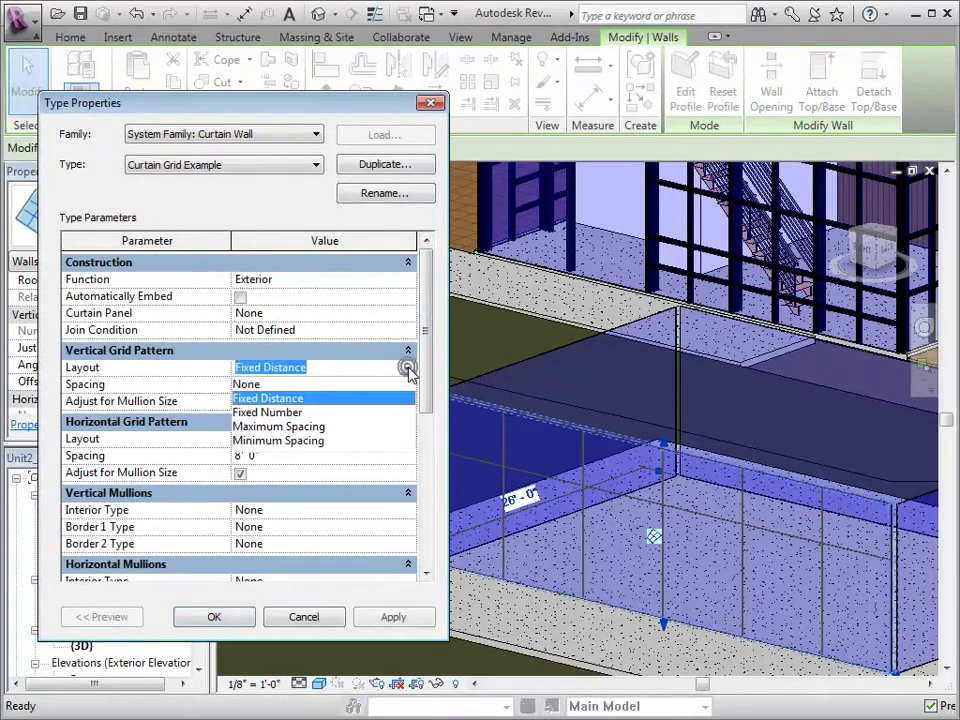
left_click(318, 413)
left_click(409, 441)
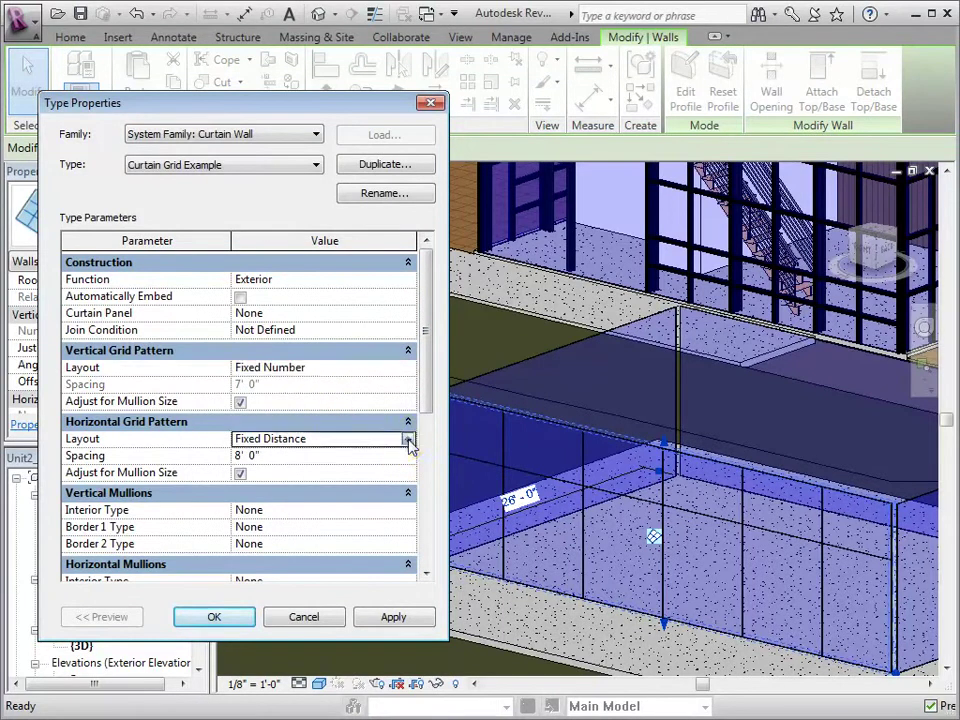
left_click(321, 483)
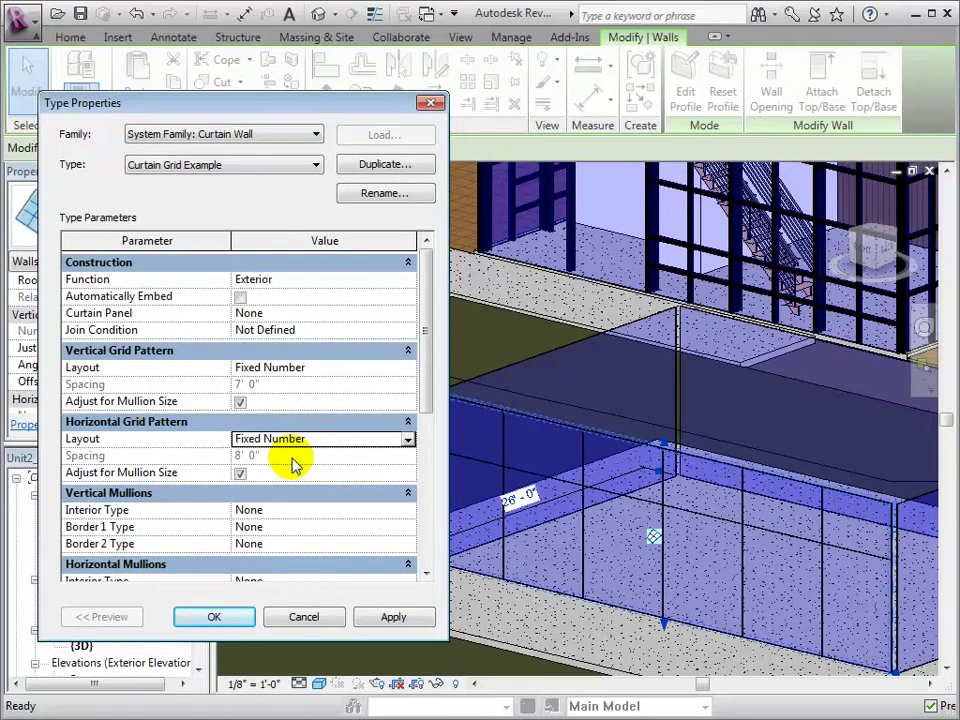
left_click(244, 621)
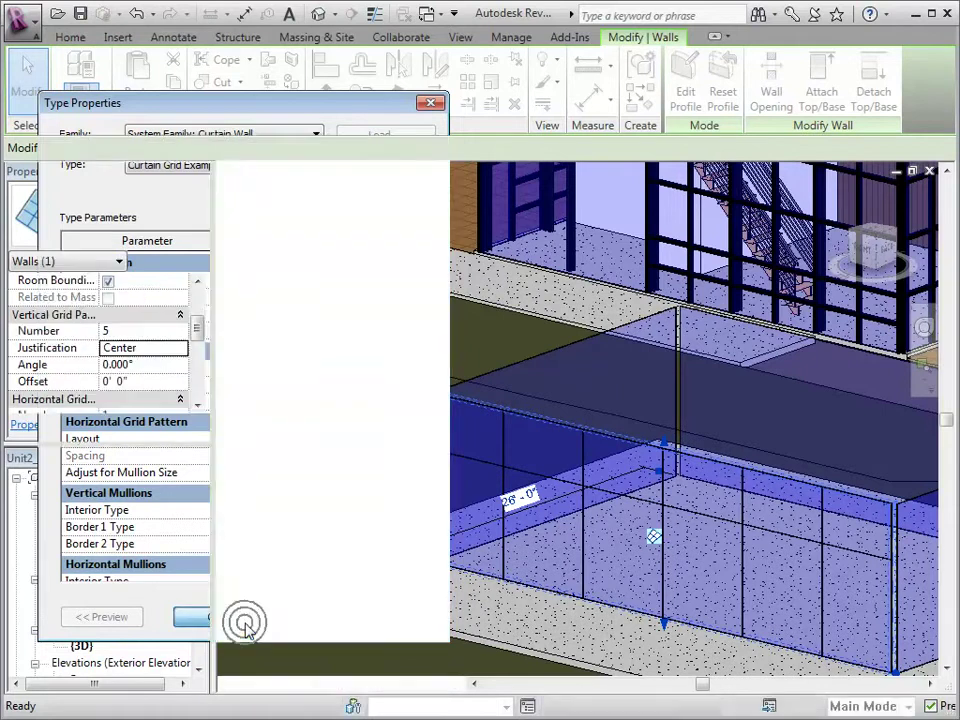
Step: Give the curtain wall a Vertical Grid Number of 8 and a Horizontal Grid Number of 3
left_click_drag(197, 326, 198, 347)
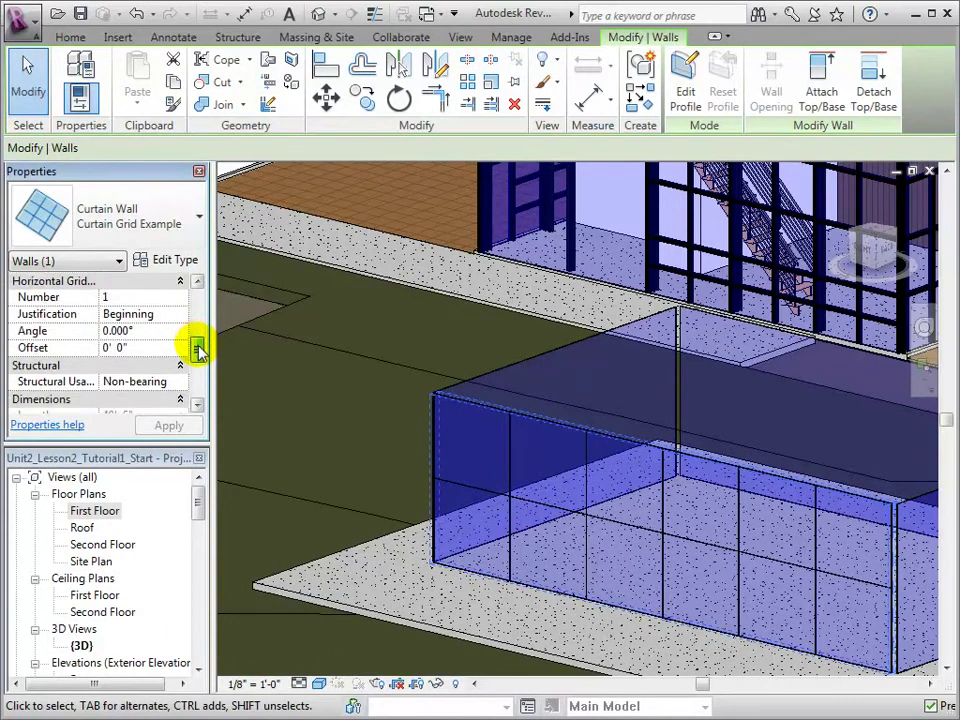
left_click(198, 347)
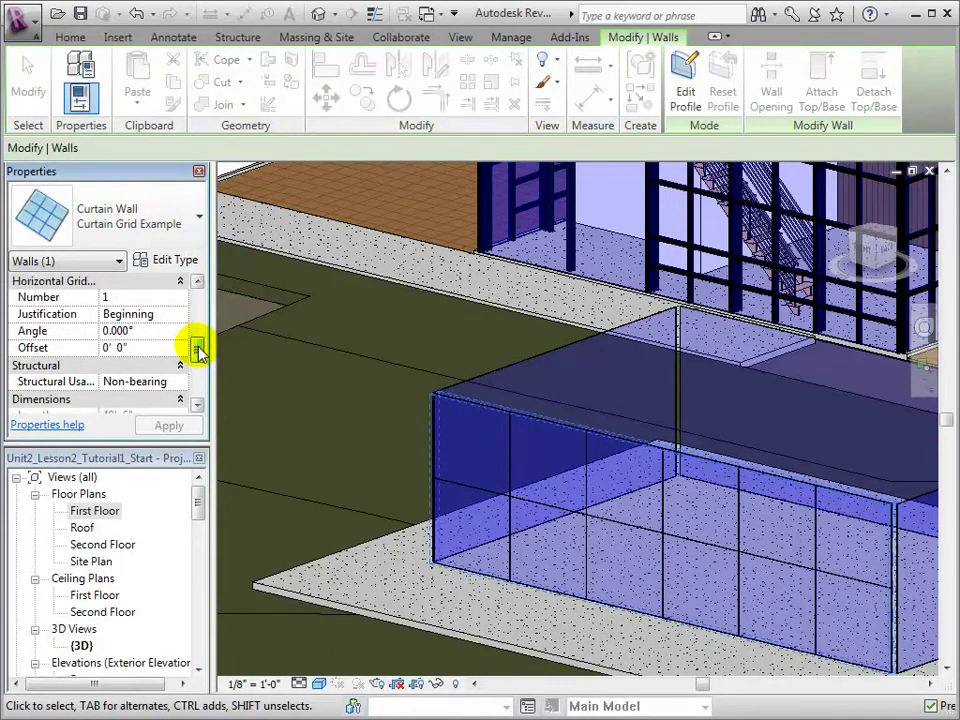
left_click_drag(198, 347, 198, 338)
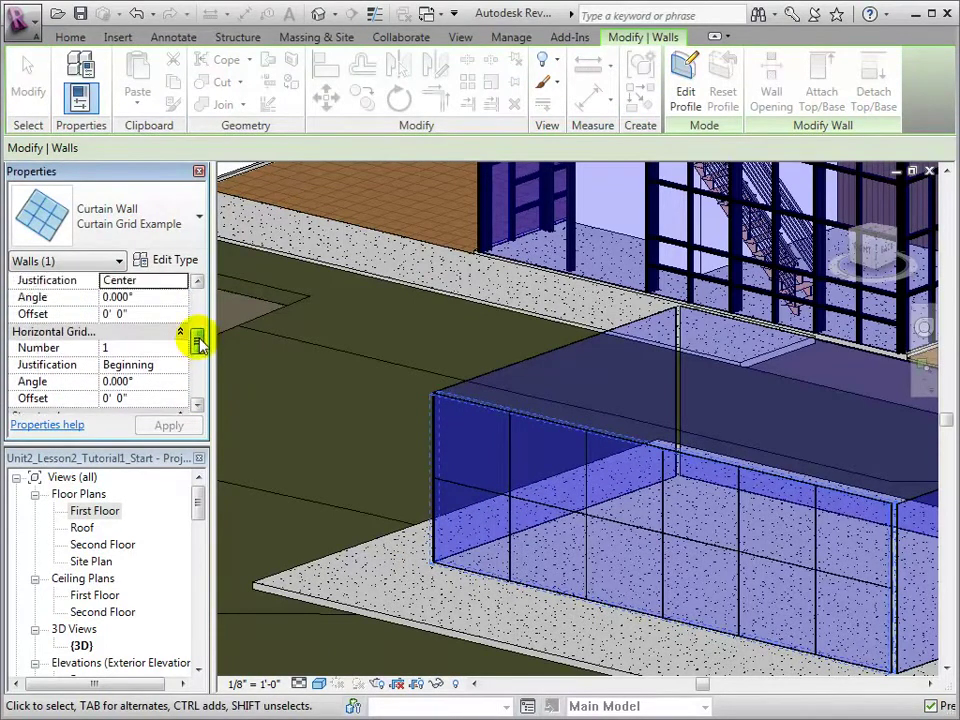
scroll(170, 330, "down", 1)
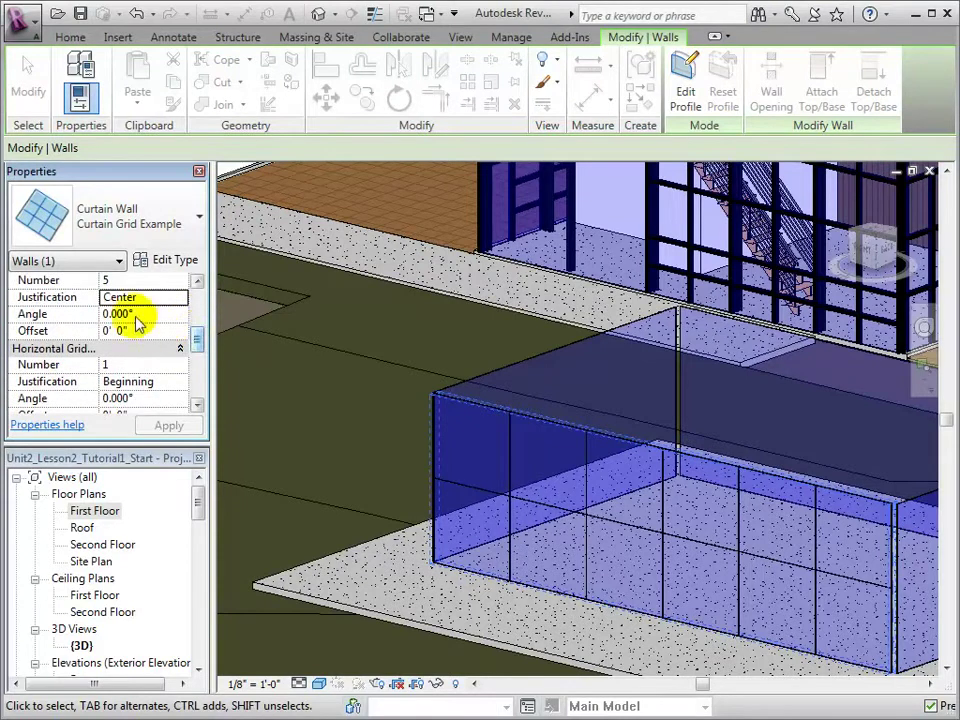
left_click(130, 281)
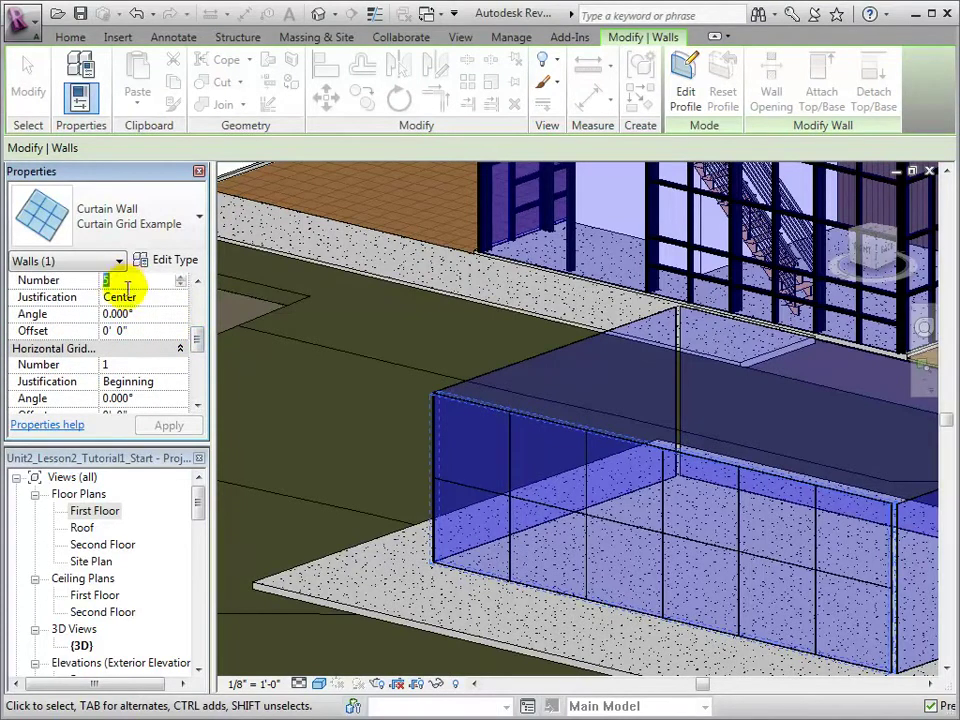
type("8")
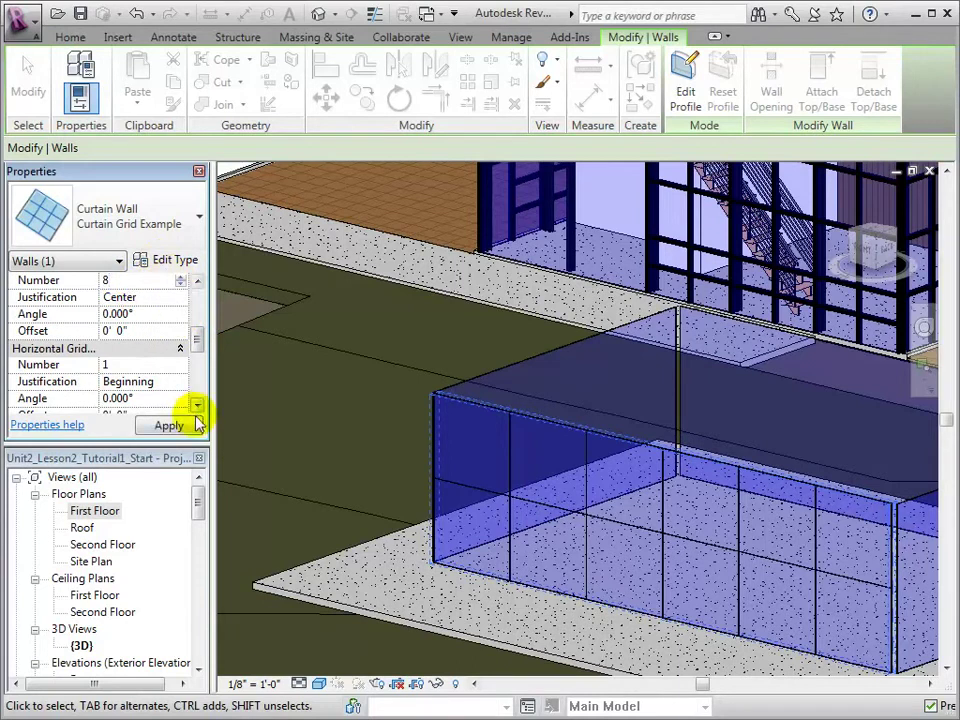
left_click(170, 426)
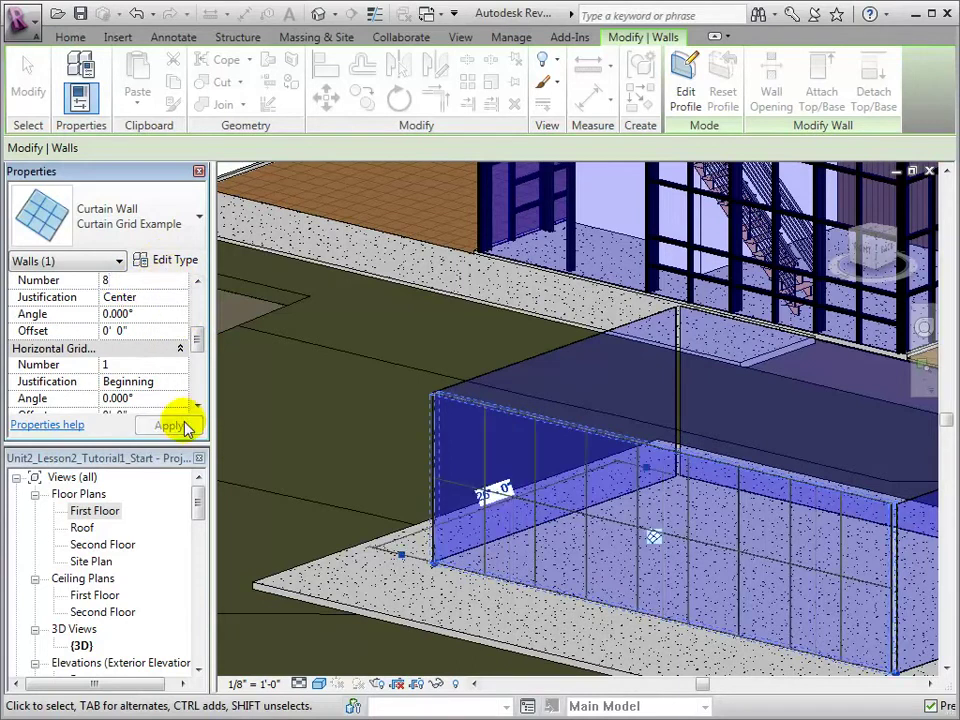
left_click(147, 366)
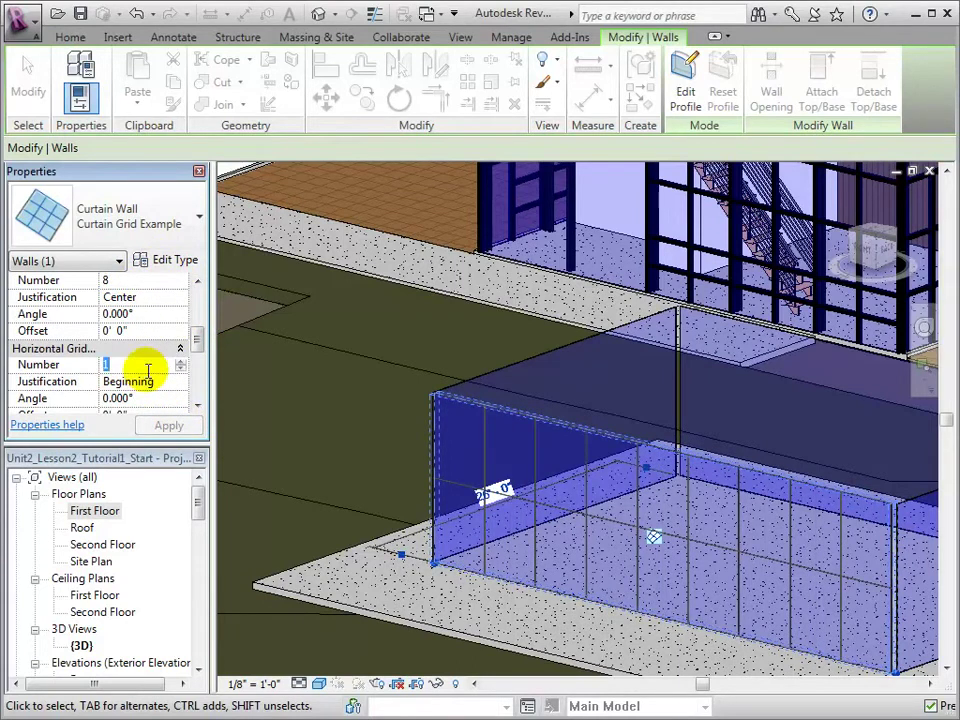
type("3")
left_click(170, 426)
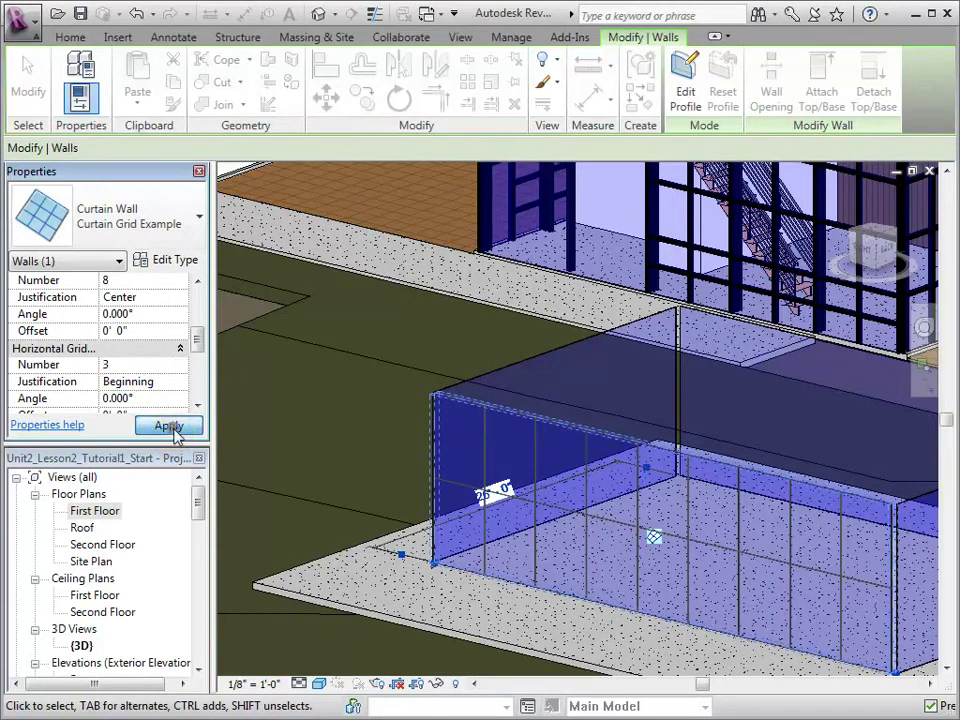
left_click(170, 426)
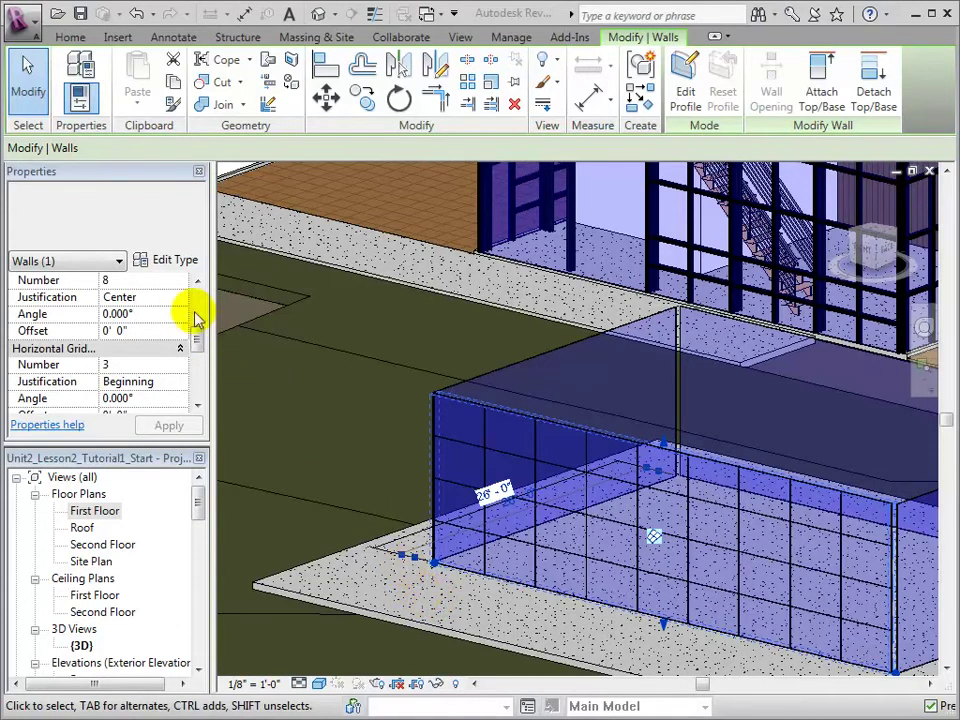
Step: In the wall type properties, set vertical and horizontal interior mullions to Rectangular Mullion
left_click(176, 263)
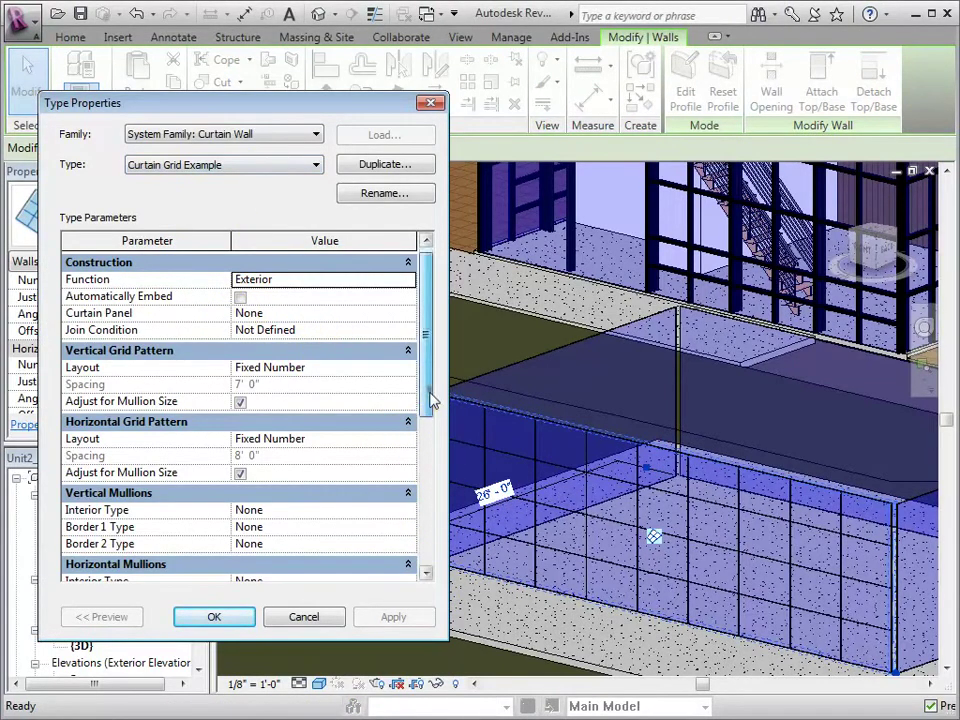
left_click_drag(430, 397, 424, 446)
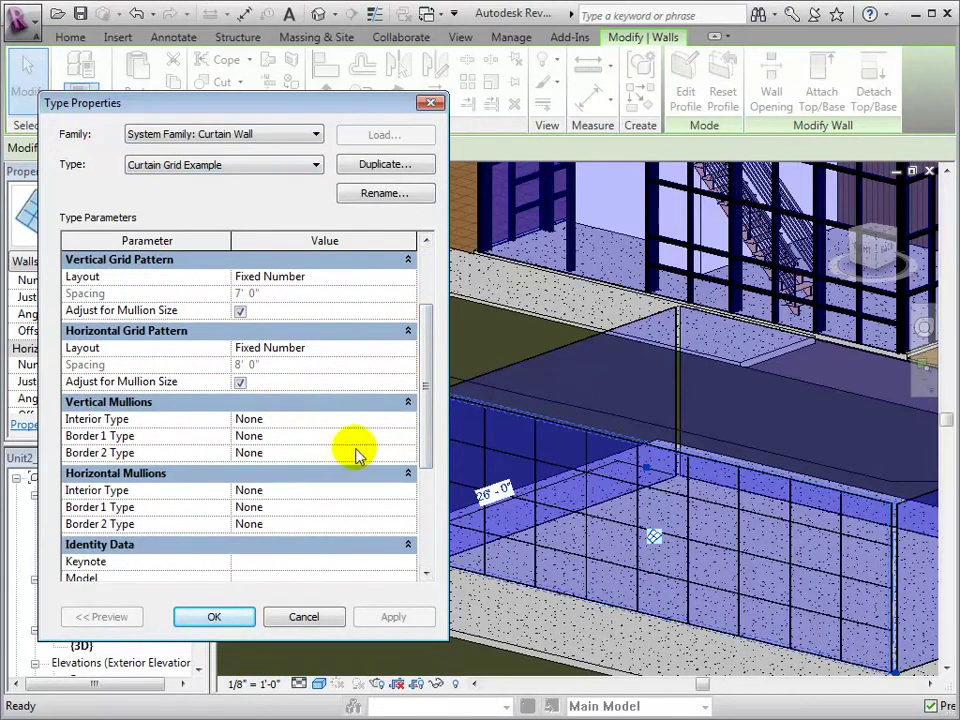
left_click(407, 420)
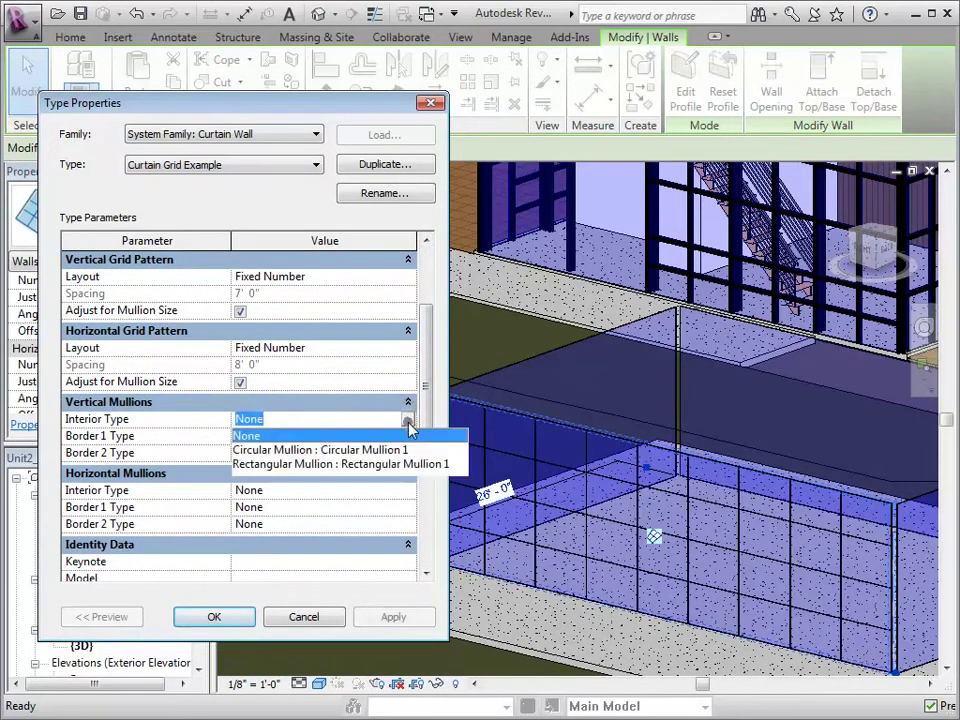
left_click(372, 464)
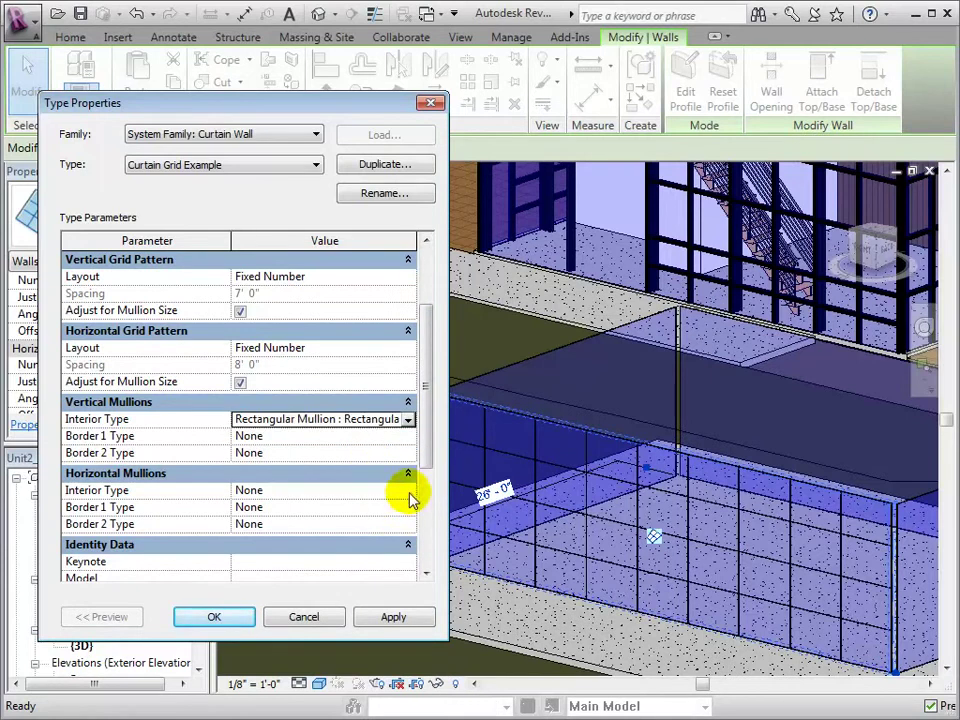
left_click(407, 490)
left_click(372, 535)
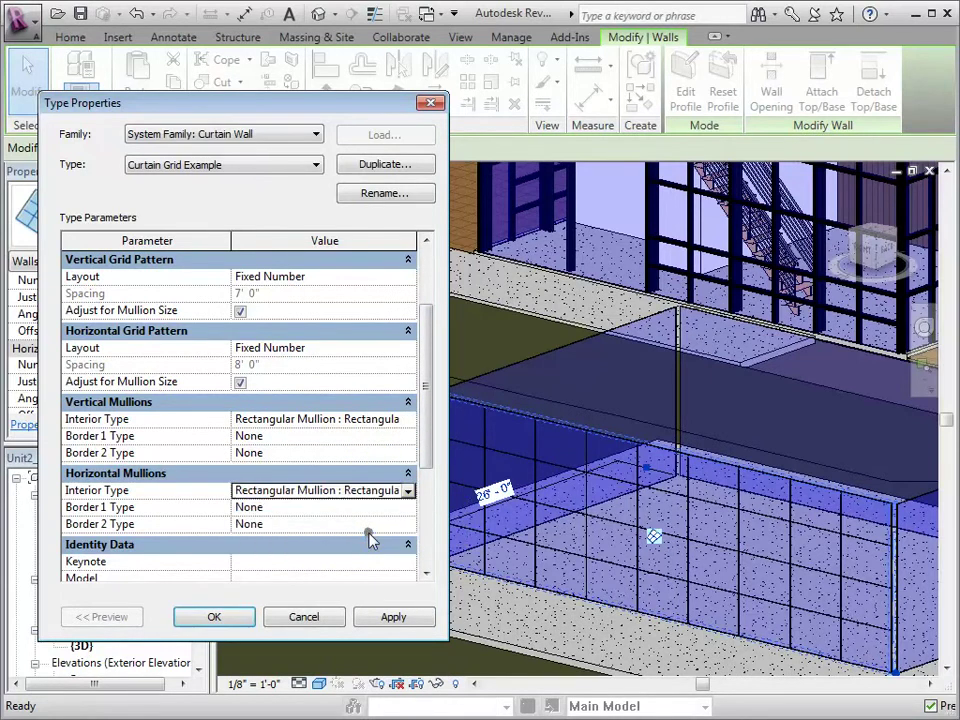
Step: Set all vertical and horizontal Border 1 and Border 2 mullions to Rectangular Mullion, and confirm
left_click(407, 438)
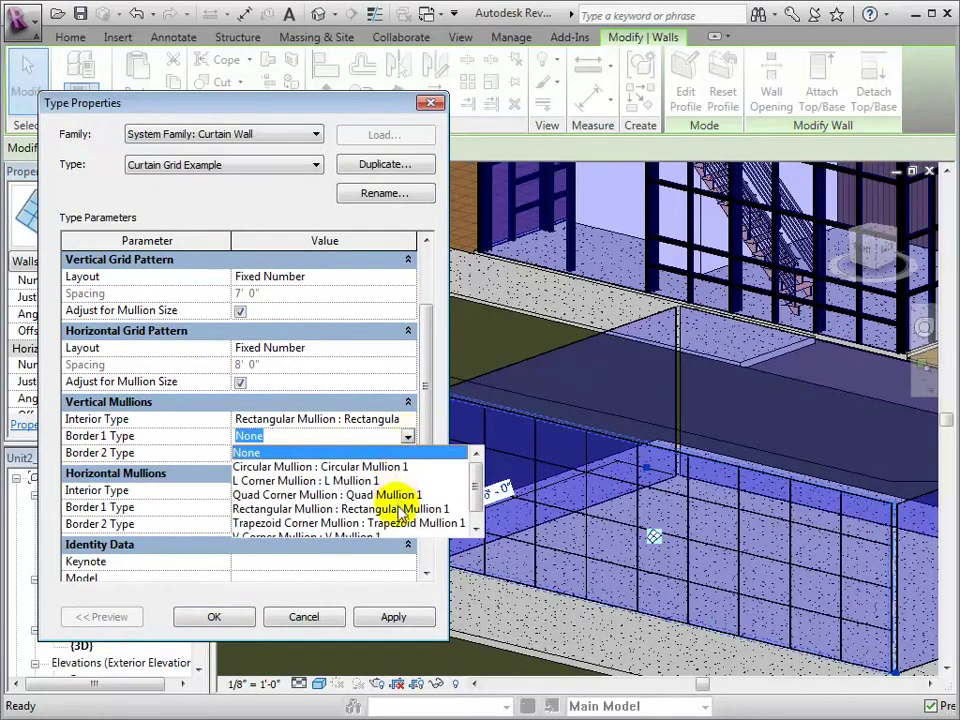
left_click(398, 508)
left_click(407, 454)
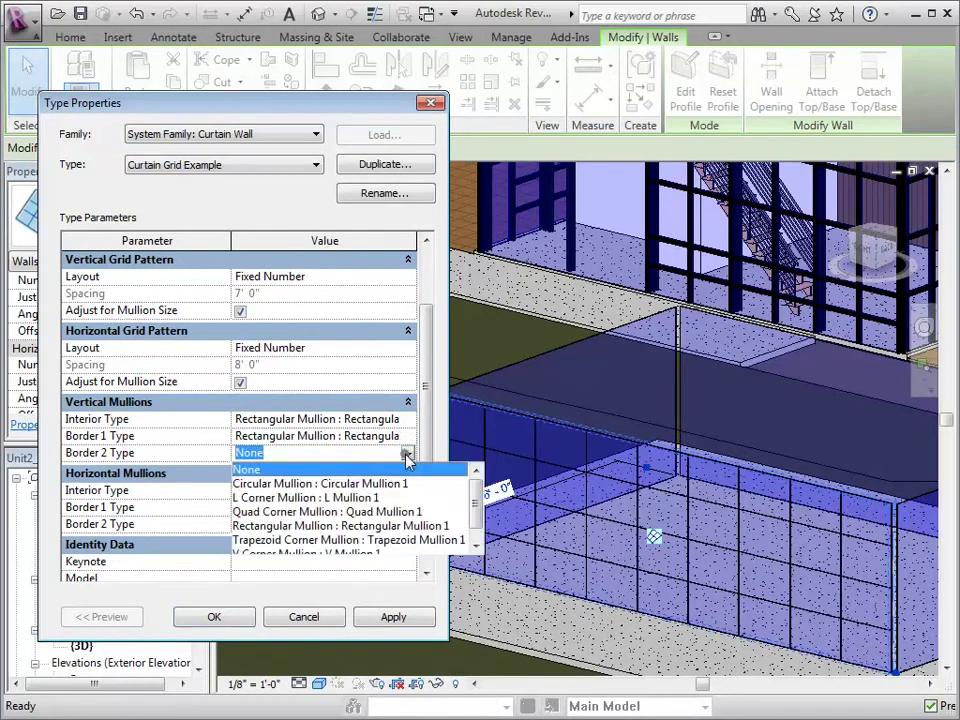
left_click(376, 526)
left_click(403, 507)
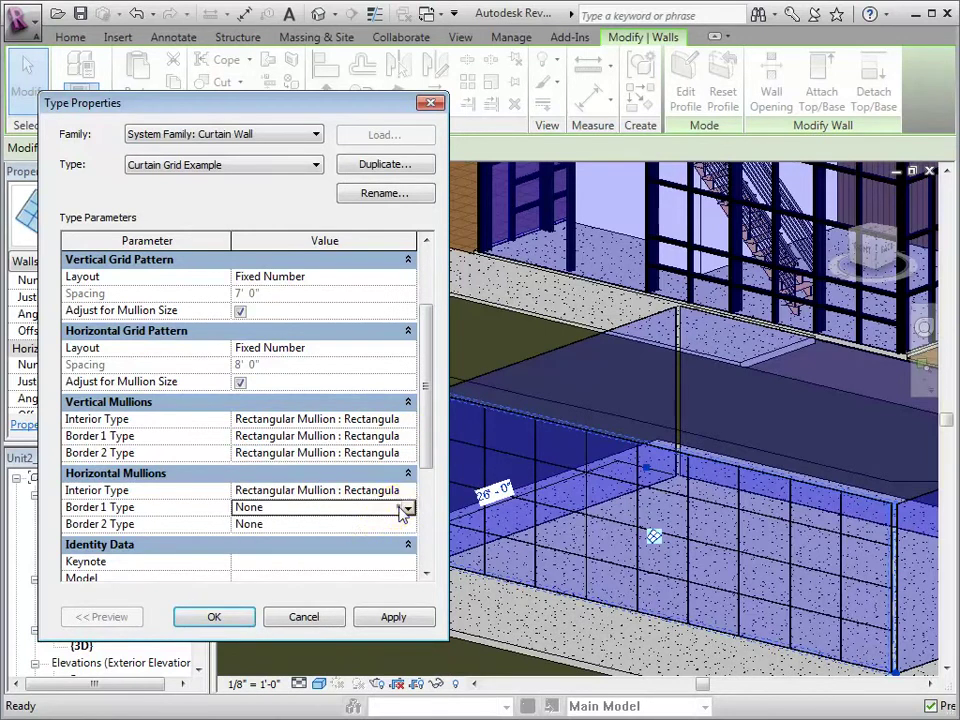
left_click(407, 507)
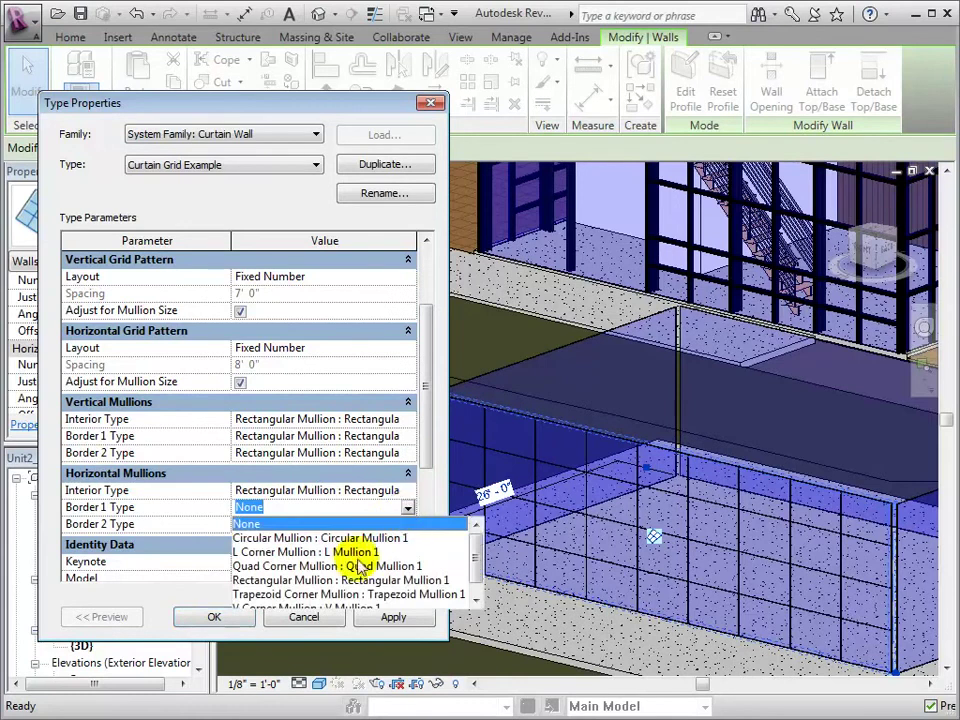
left_click(352, 578)
left_click(405, 524)
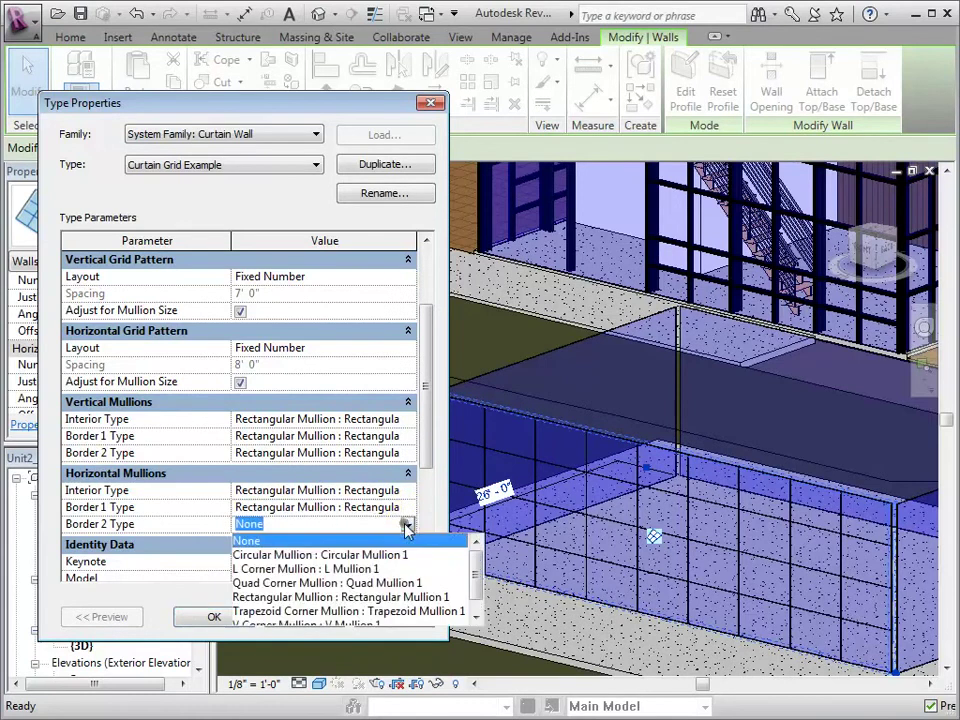
left_click(305, 594)
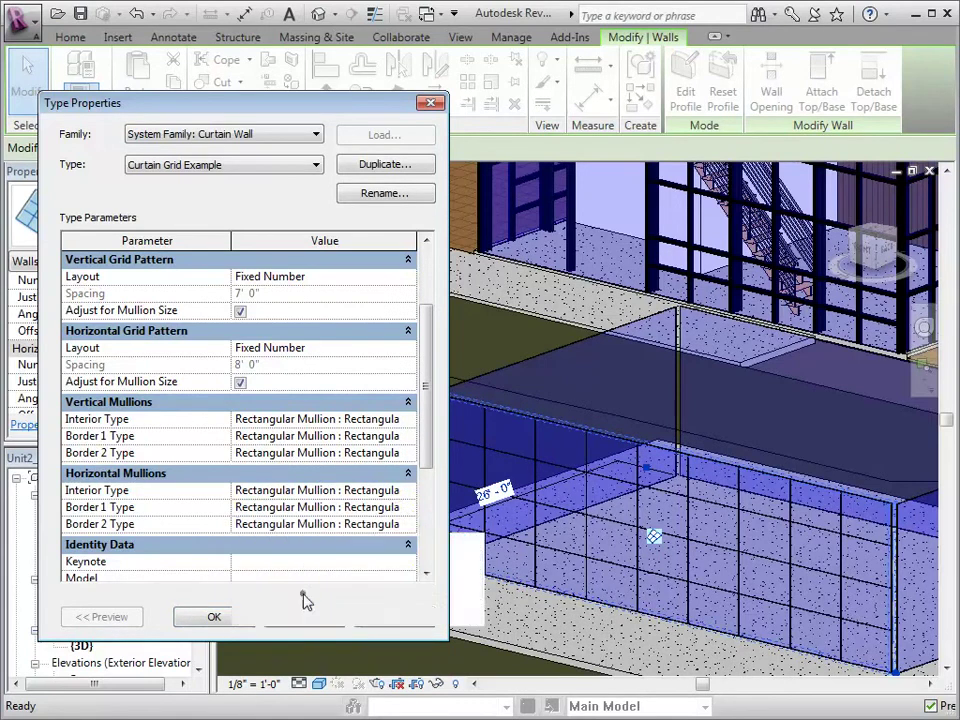
left_click(244, 618)
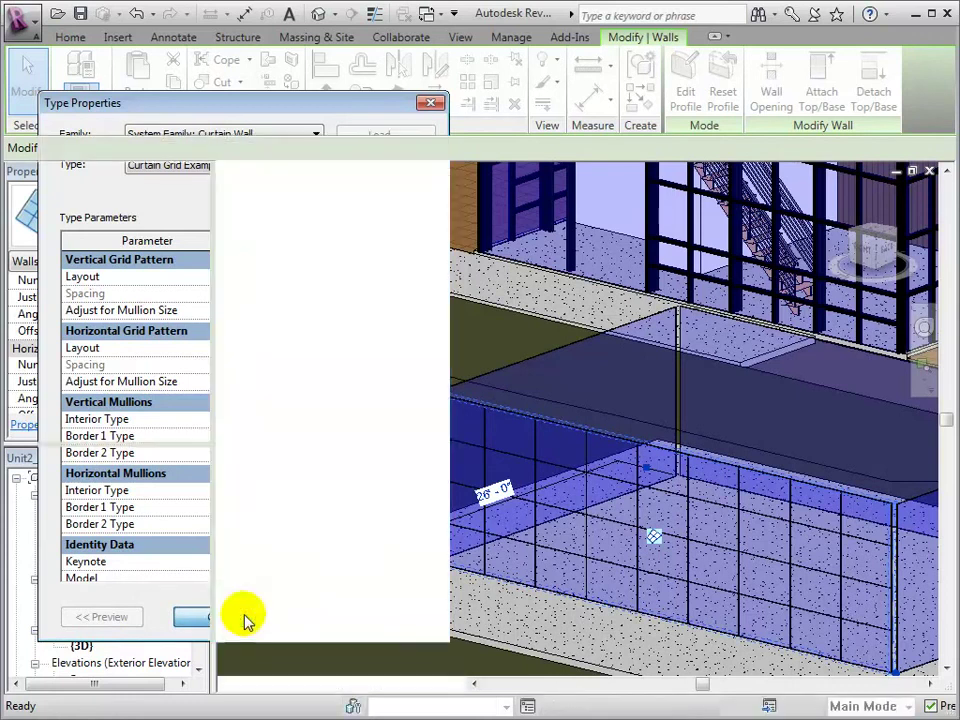